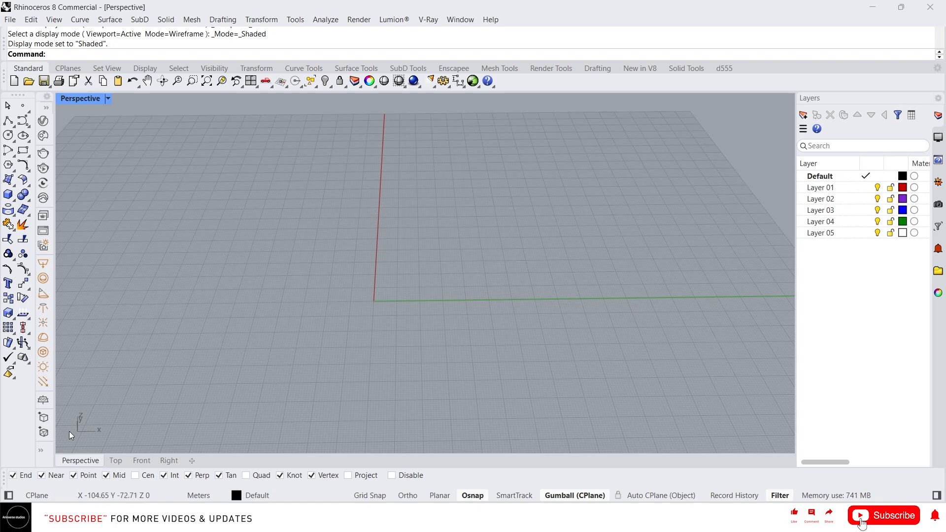
# Step: Add the OSnap panel to the standard toolbar container
pyautogui.rightClick(756, 70)
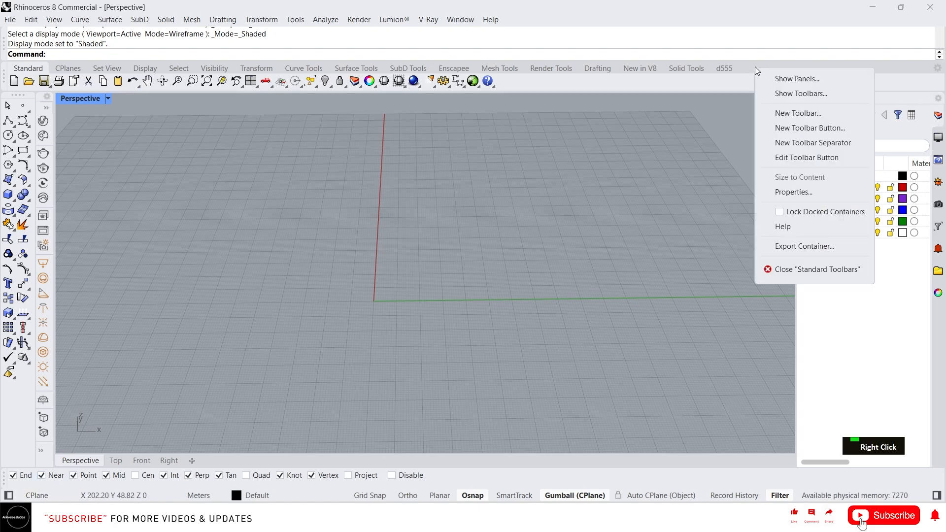
pyautogui.click(788, 79)
pyautogui.scroll(-3, 814, 211)
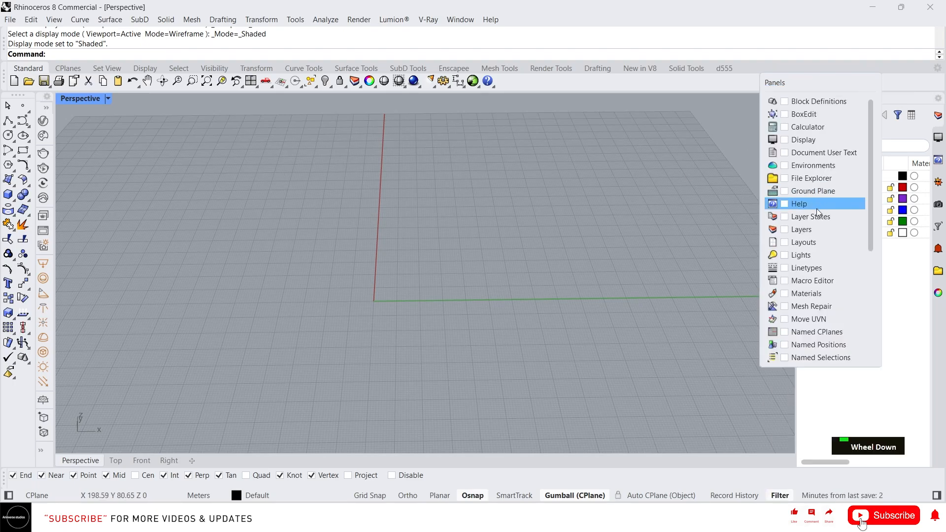
pyautogui.scroll(-1, 784, 254)
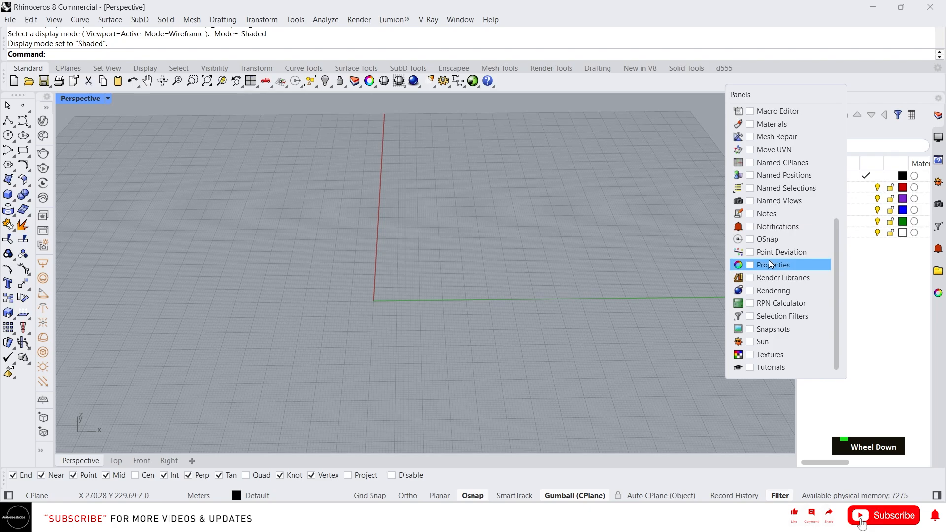
pyautogui.click(751, 240)
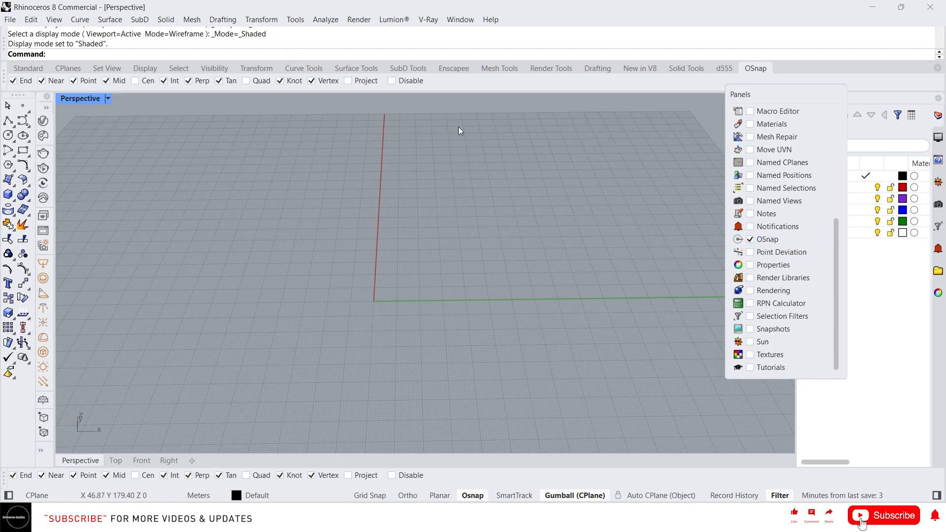
# Step: Undock the added OSnap panel into a floating window and close it
pyautogui.click(751, 67)
pyautogui.moveTo(752, 67); pyautogui.dragTo(138, 219)
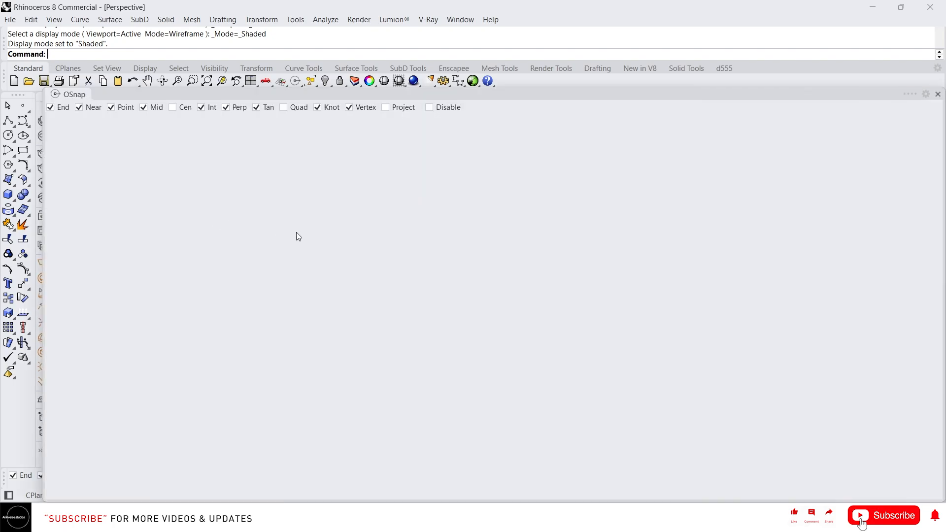
pyautogui.moveTo(356, 89); pyautogui.dragTo(858, 128)
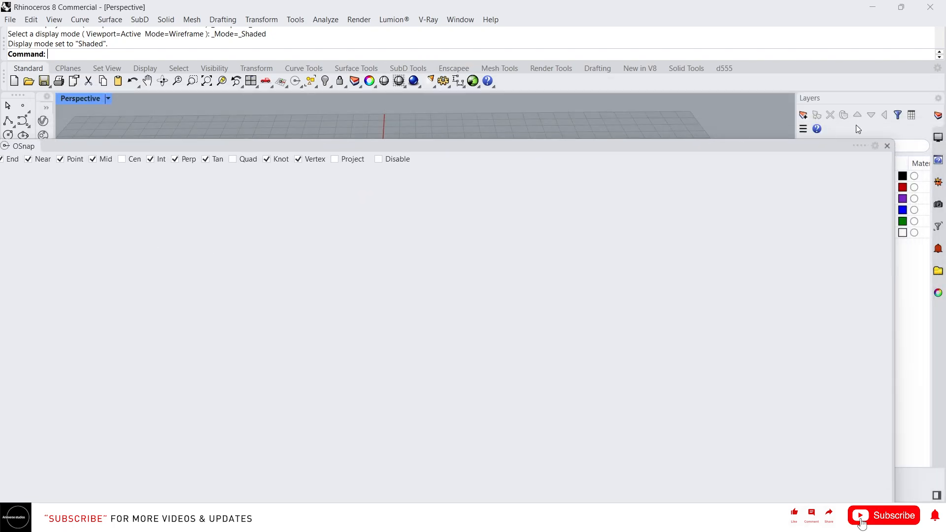
pyautogui.click(887, 145)
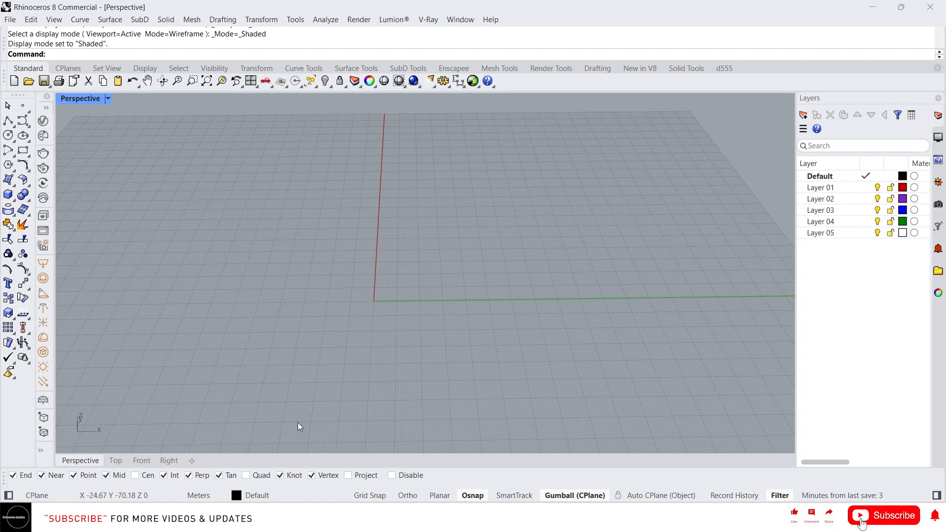
# Step: Draw a solid box on the construction plane close to the origin
pyautogui.click(7, 196)
pyautogui.click(390, 230)
pyautogui.click(458, 255)
pyautogui.click(459, 205)
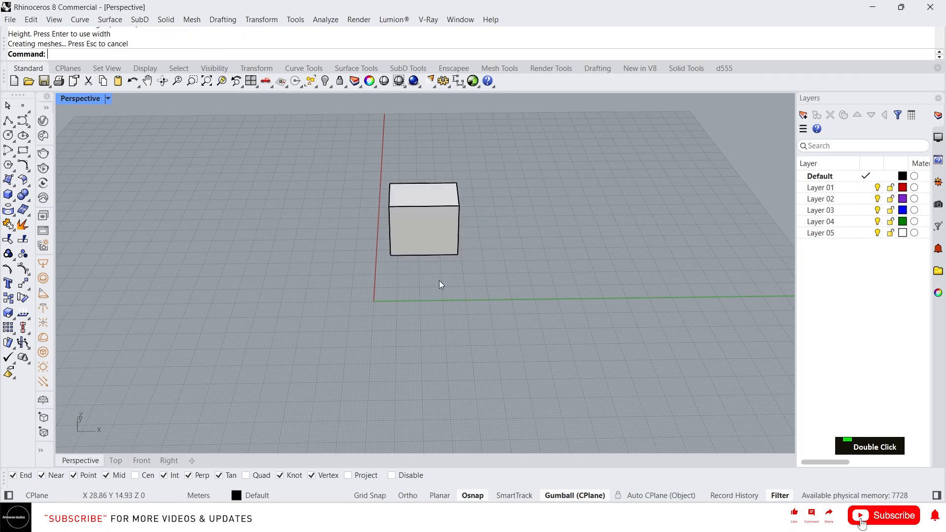
pyautogui.moveTo(440, 284); pyautogui.dragTo(457, 266, button='right')
pyautogui.scroll(5, 400, 232)
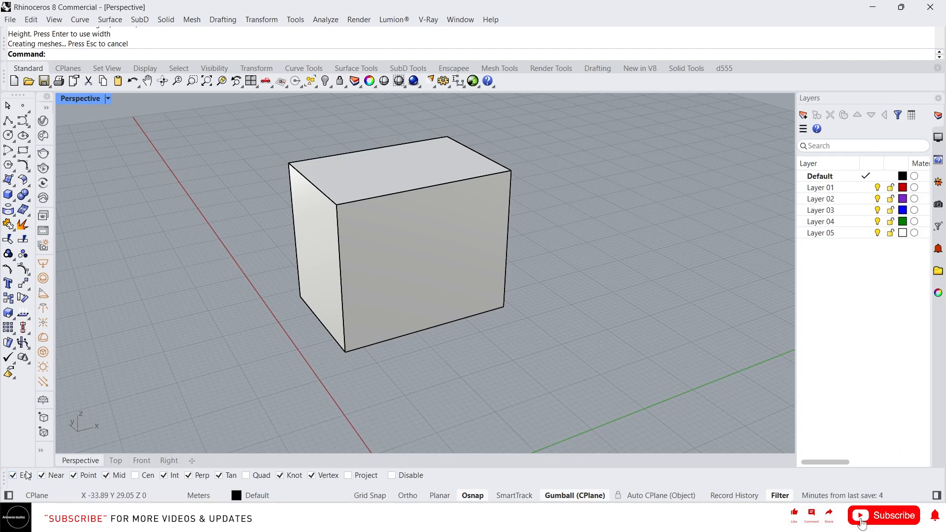
# Step: Turn off the End, Near, Point, Mid, Int, Perp, Tan, Knot and Vertex object snaps
pyautogui.click(47, 478)
pyautogui.click(25, 477)
pyautogui.click(88, 477)
pyautogui.click(205, 476)
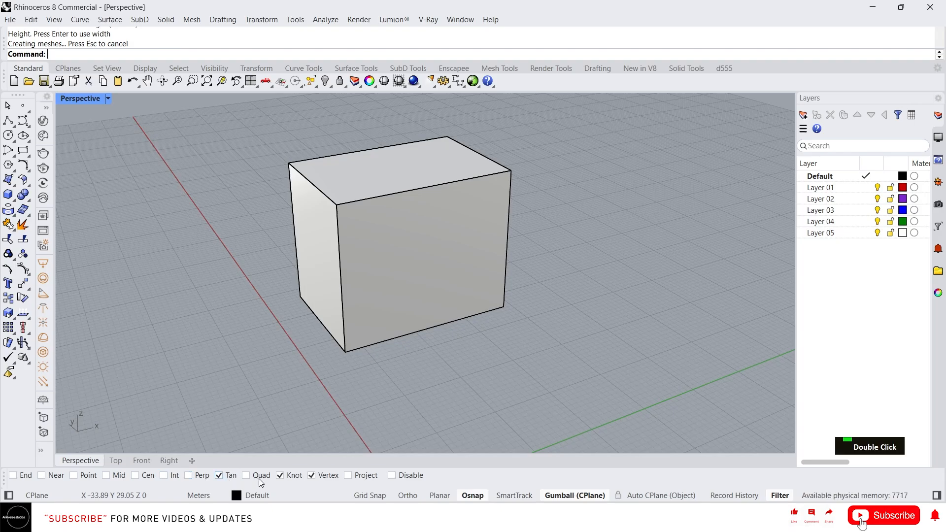
pyautogui.click(219, 476)
pyautogui.click(279, 477)
pyautogui.click(328, 476)
# Step: Place a single point freely on the construction plane beside the box
pyautogui.moveTo(376, 410); pyautogui.dragTo(417, 389, button='right')
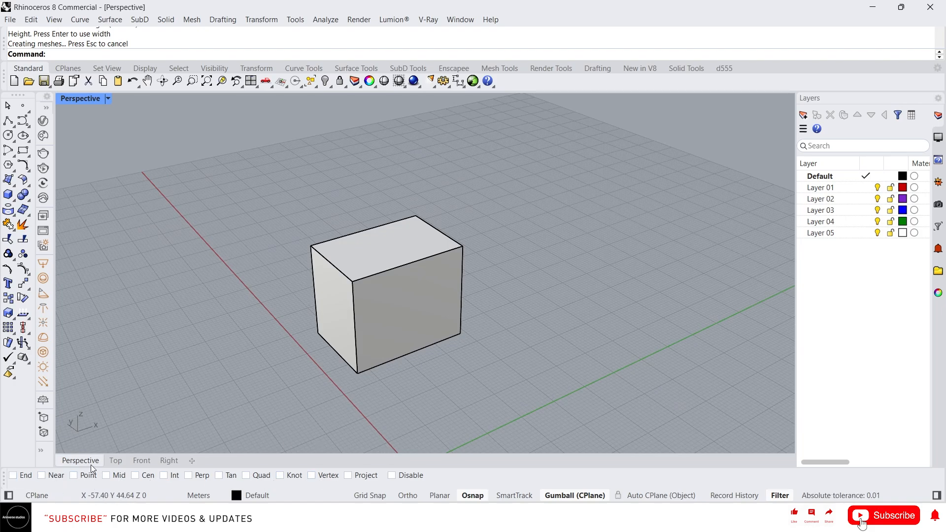
pyautogui.moveTo(461, 377); pyautogui.dragTo(391, 399, button='right')
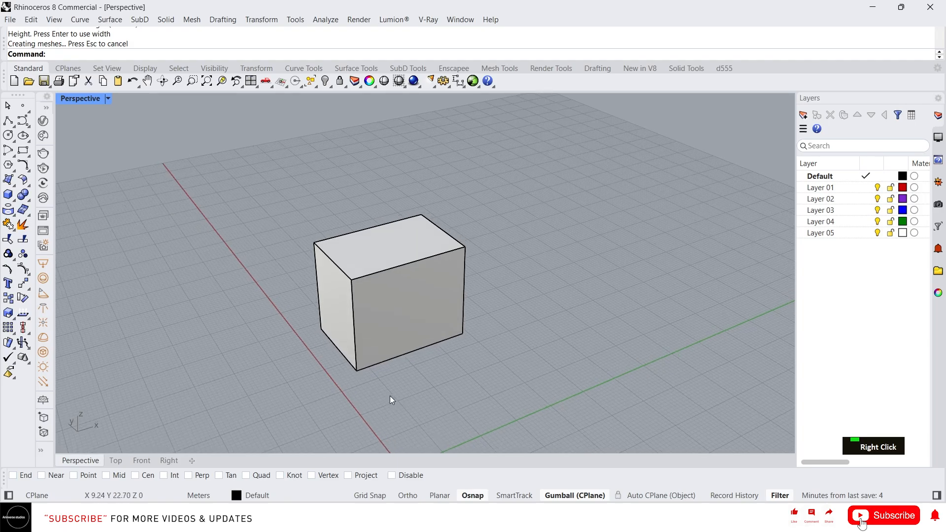
pyautogui.click(24, 106)
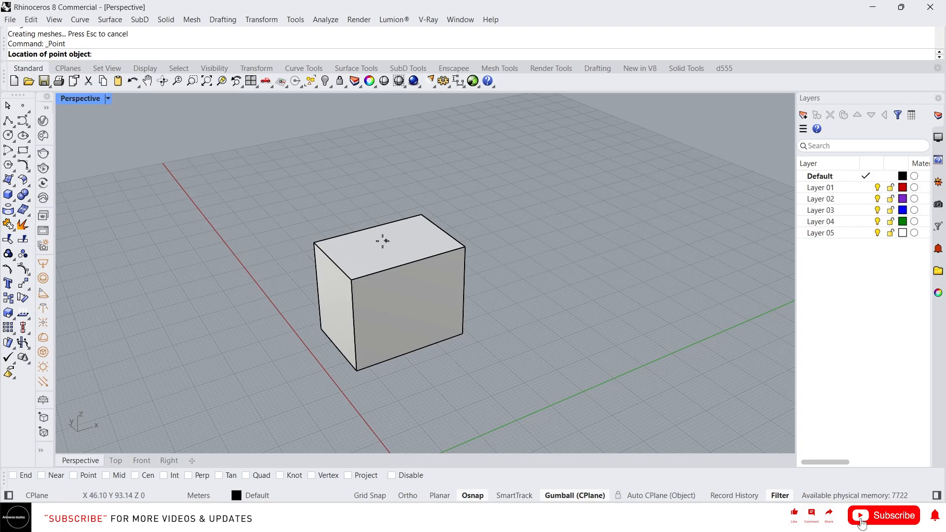
pyautogui.doubleClick(526, 264)
pyautogui.moveTo(500, 279); pyautogui.dragTo(507, 257, button='right')
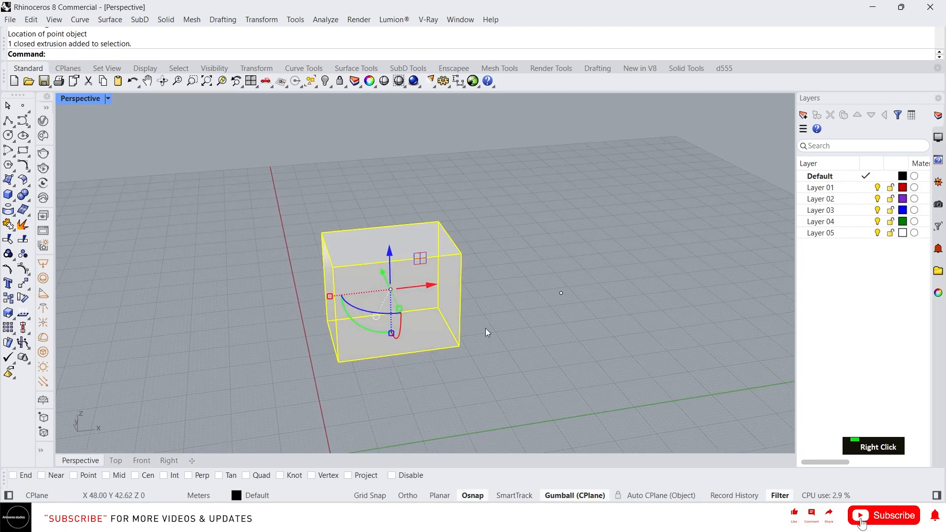
pyautogui.write('m')
pyautogui.press('Return')
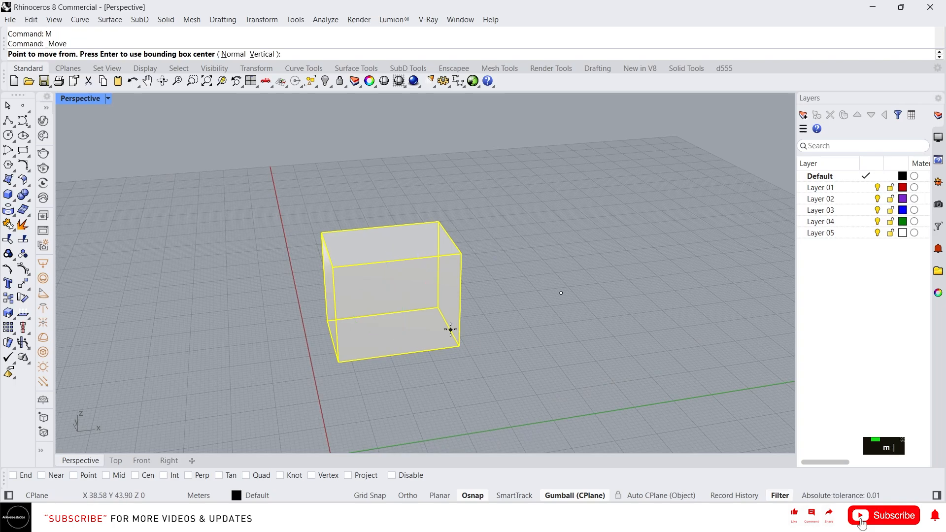
pyautogui.click(379, 292)
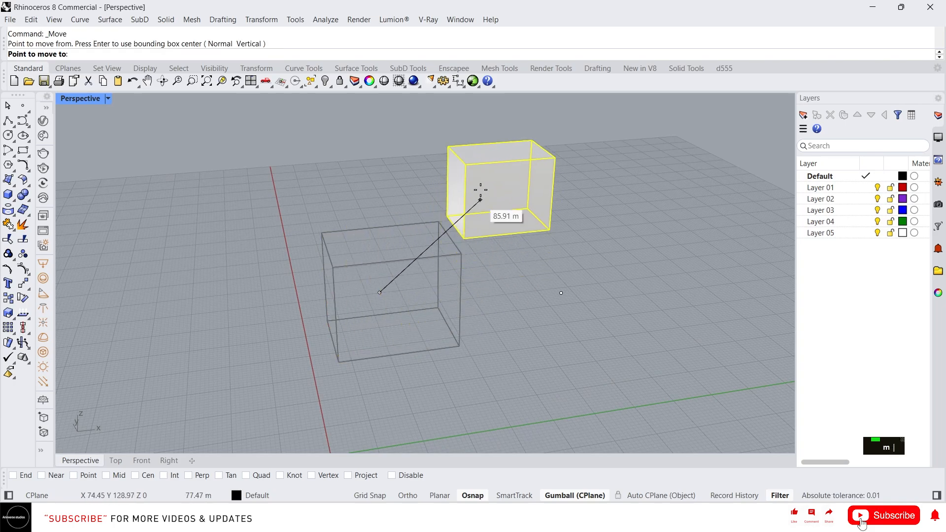
pyautogui.hotkey('ctrl', 'F1')
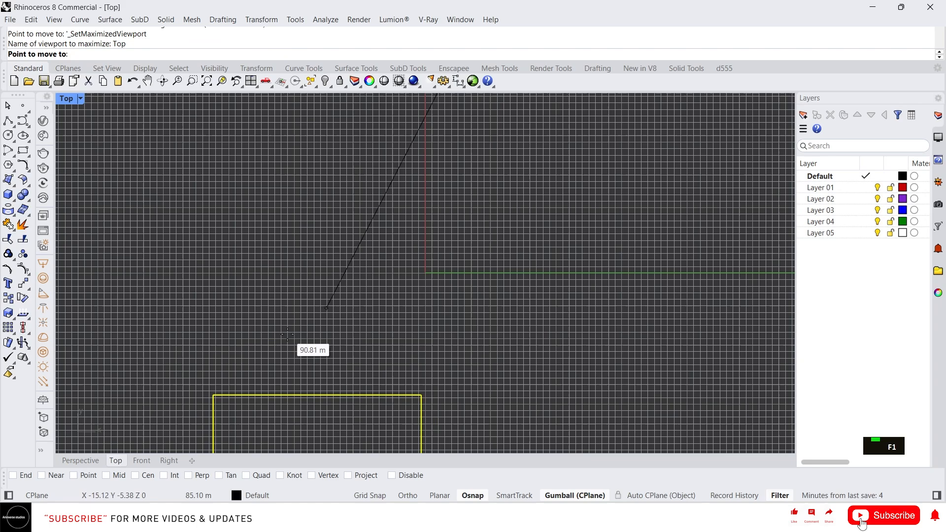
pyautogui.click(81, 460)
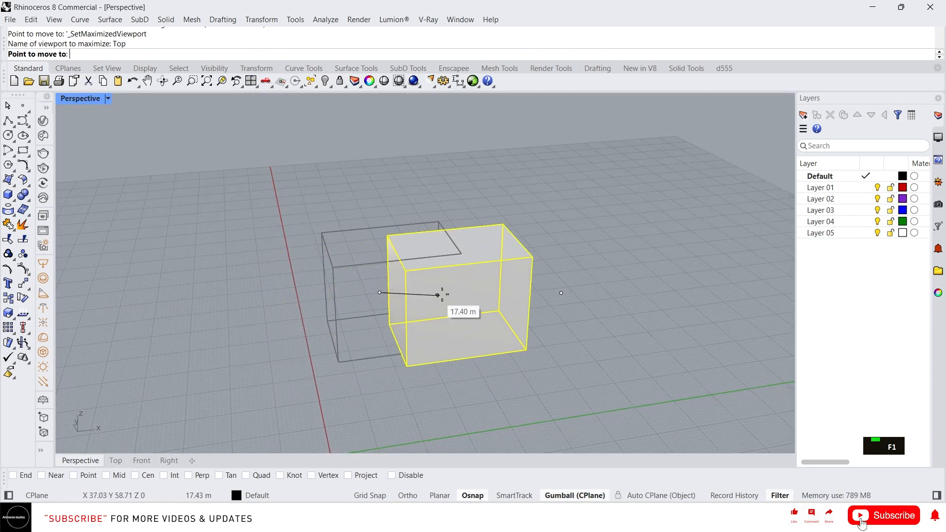
pyautogui.press('Escape')
# Step: Deselect the box and enable only the End object snap
pyautogui.moveTo(379, 351); pyautogui.dragTo(434, 348, button='right')
pyautogui.scroll(2, 427, 373)
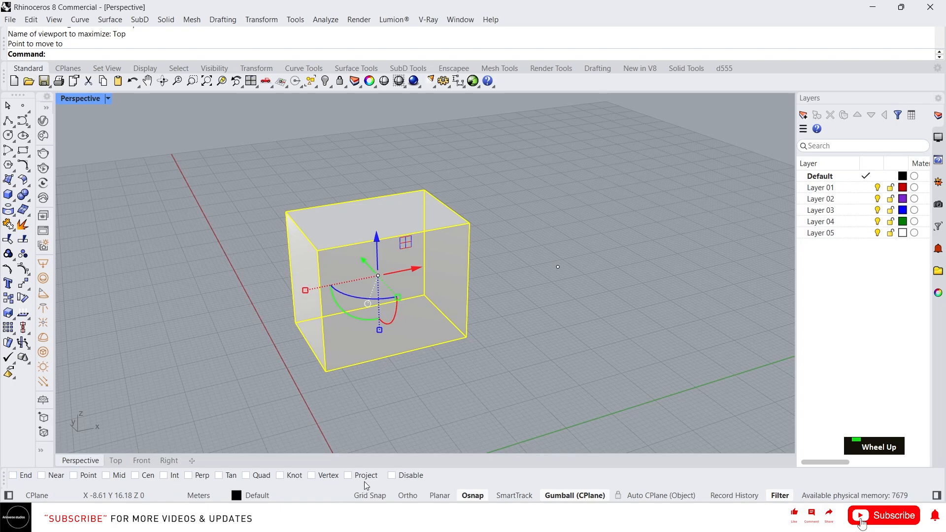
pyautogui.click(283, 373)
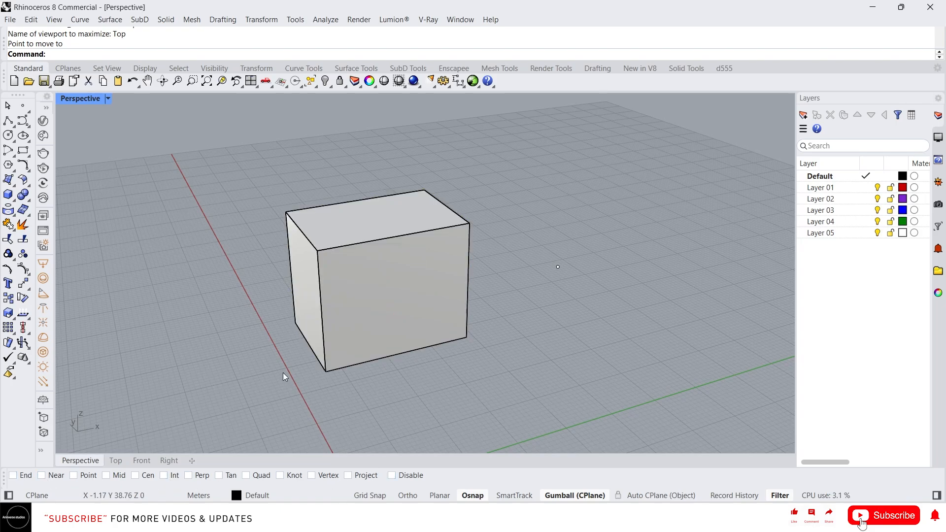
pyautogui.click(13, 476)
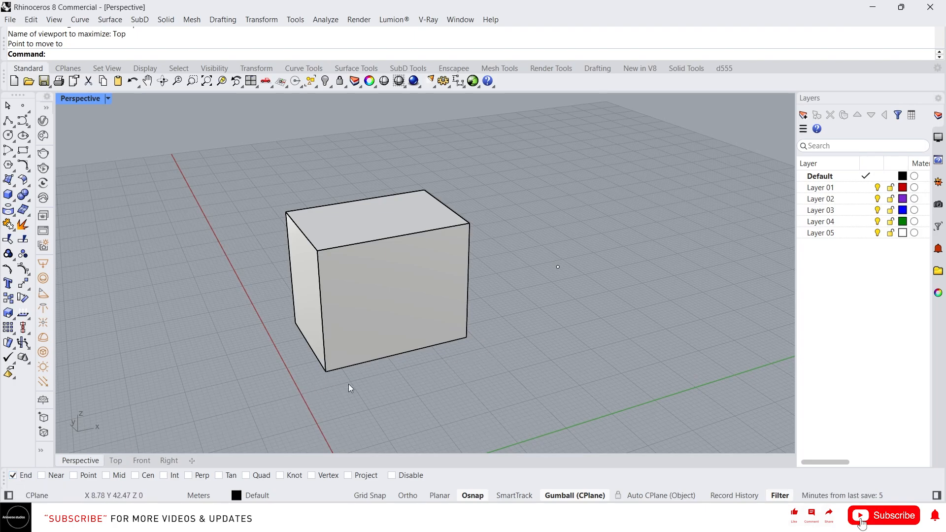
pyautogui.click(321, 379)
pyautogui.click(302, 386)
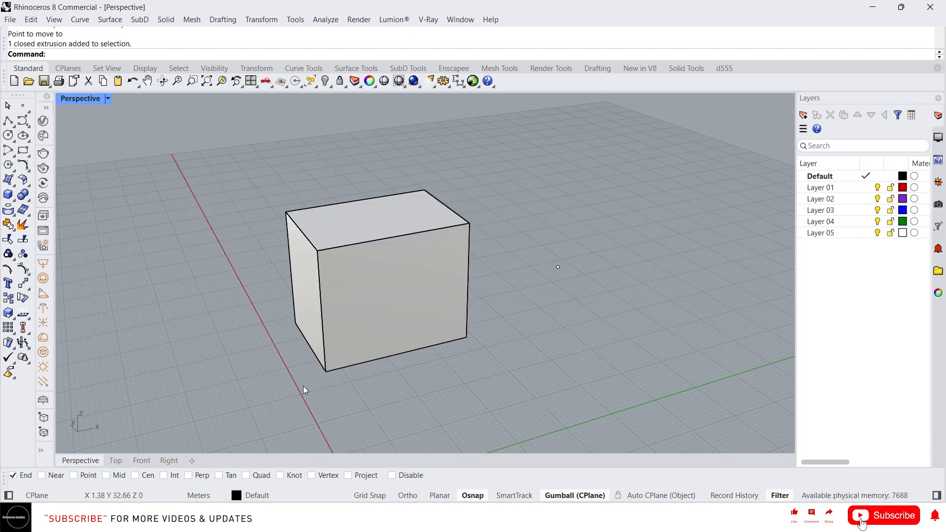
# Step: Place a single point on the box's top front corner, snapped to End
pyautogui.click(23, 107)
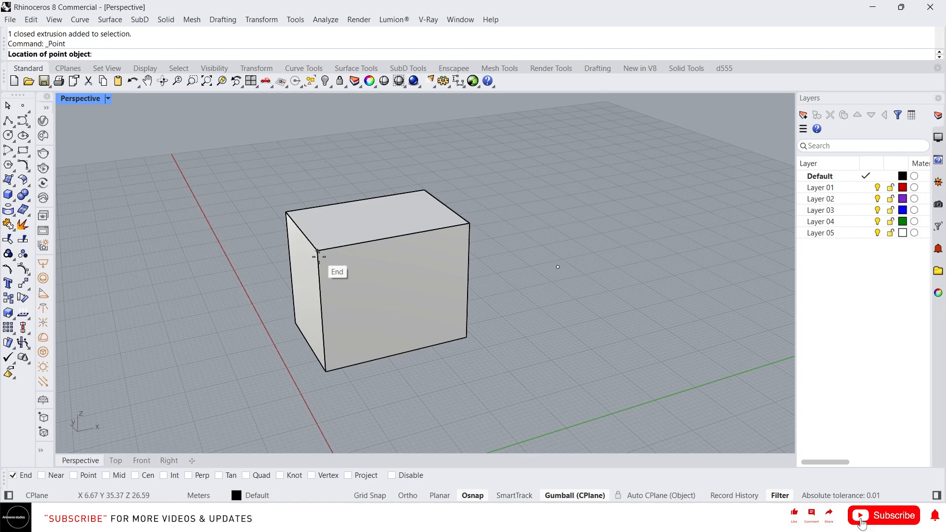
pyautogui.scroll(2, 320, 257)
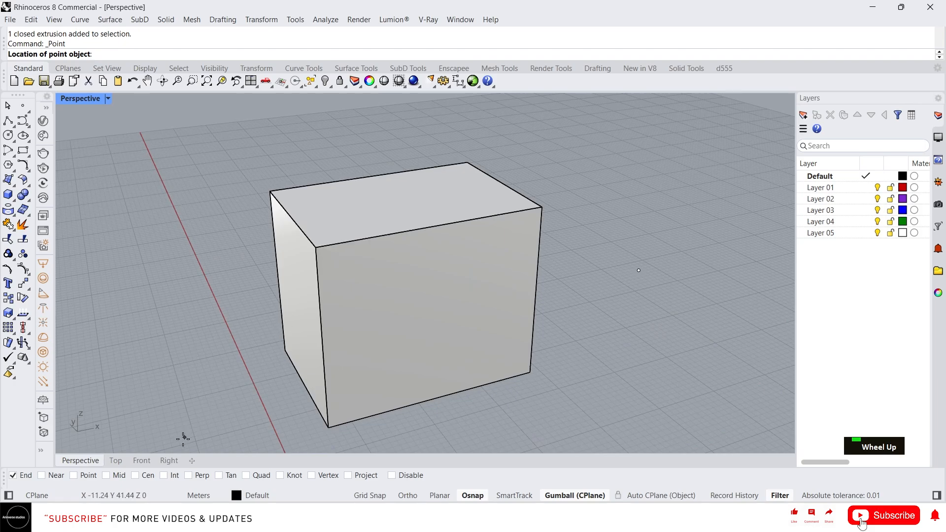
pyautogui.click(317, 248)
# Step: Examine up close how the point sits on the box's top corner, with the box highlighted
pyautogui.moveTo(287, 311); pyautogui.dragTo(268, 300, button='right')
pyautogui.scroll(1, 304, 244)
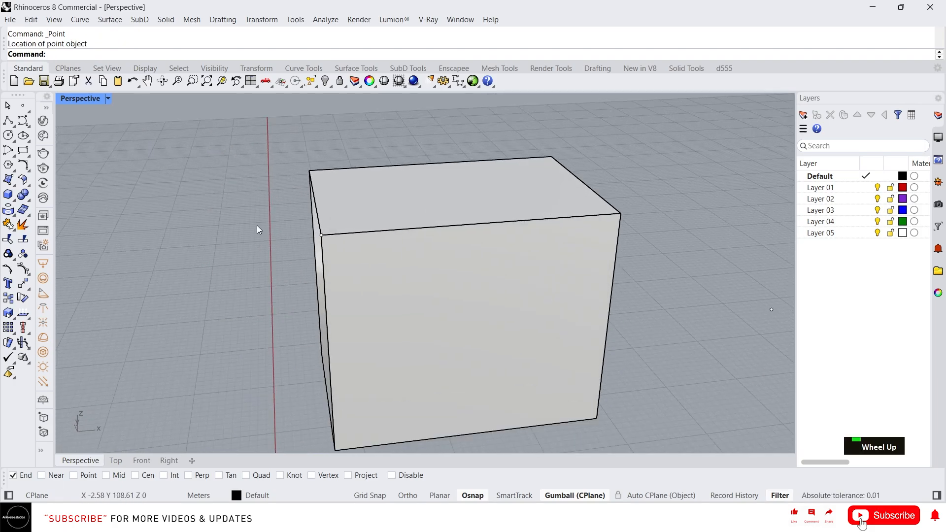
pyautogui.click(382, 240)
pyautogui.moveTo(380, 240); pyautogui.dragTo(306, 244, button='right')
pyautogui.scroll(5, 291, 220)
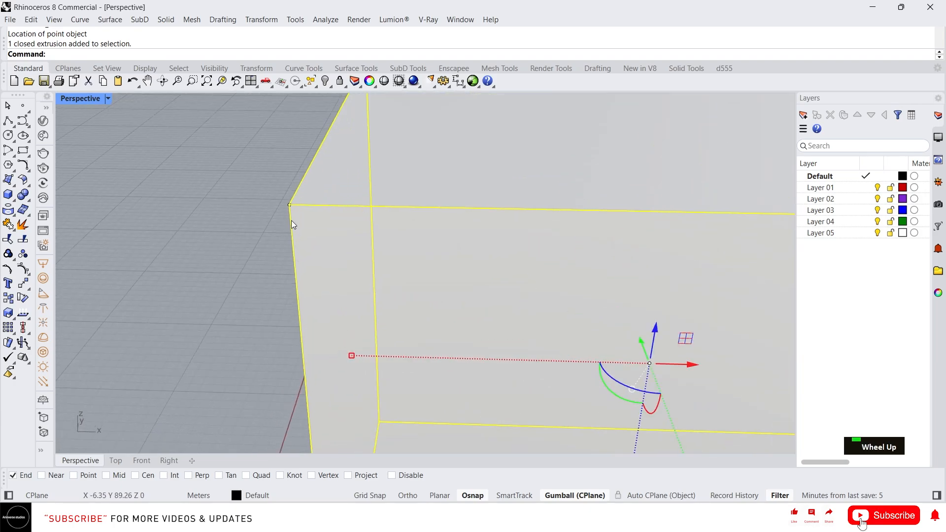
pyautogui.scroll(-8, 266, 210)
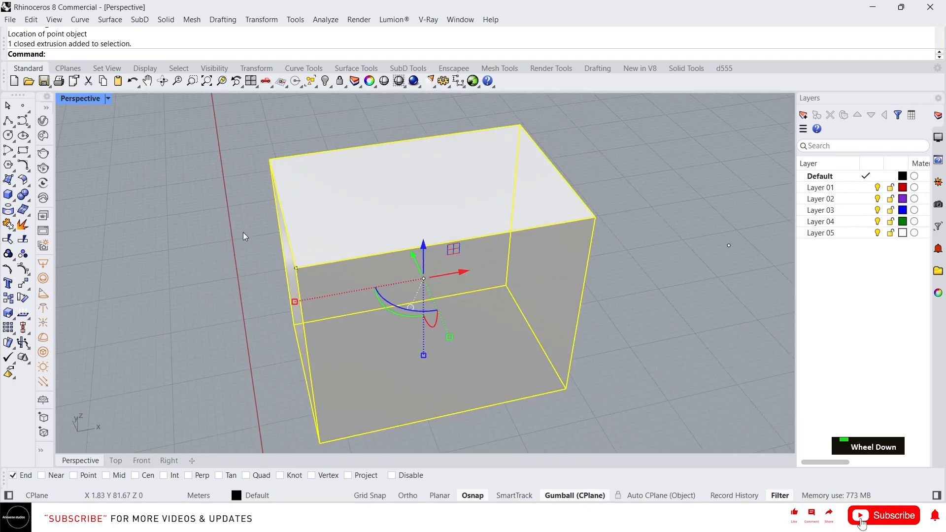
pyautogui.press('Escape')
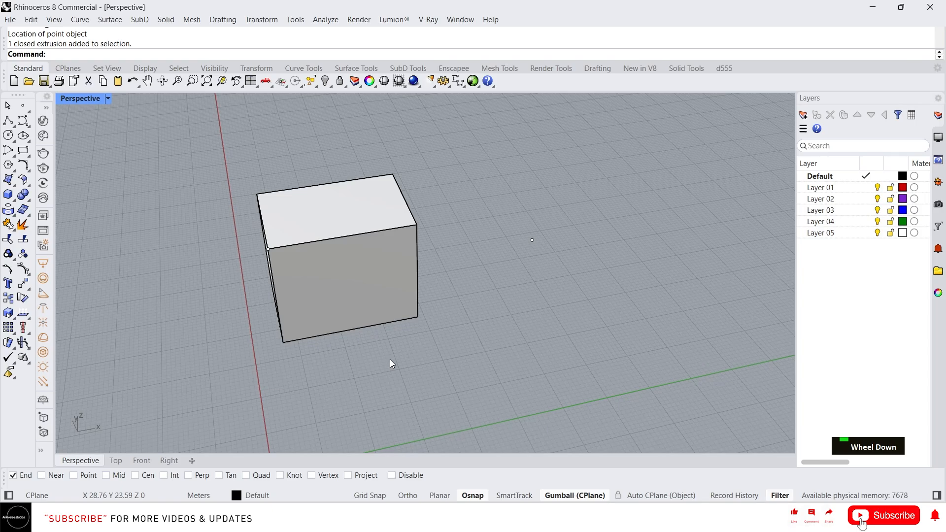
# Step: Move the box about 43 m across the construction plane, using its bottom front corner as the snapped base point
pyautogui.click(380, 297)
pyautogui.write('m')
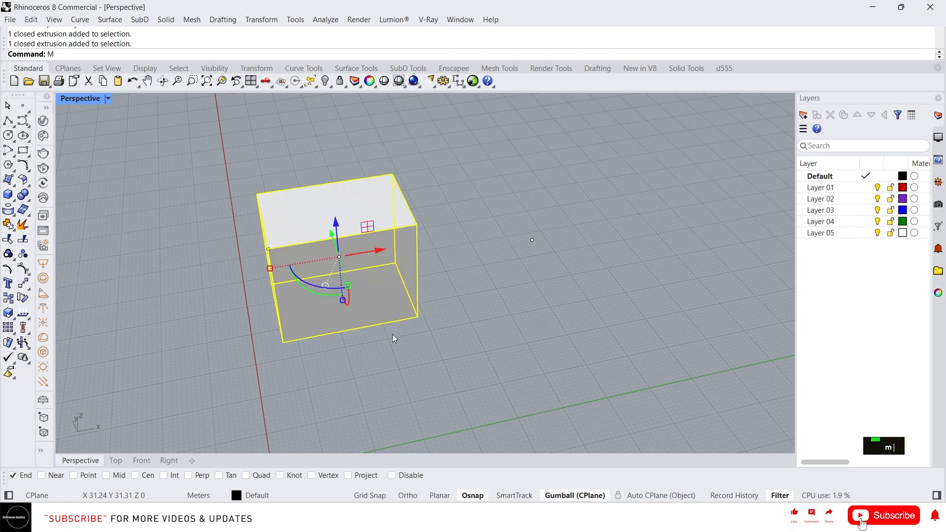
pyautogui.press('Return')
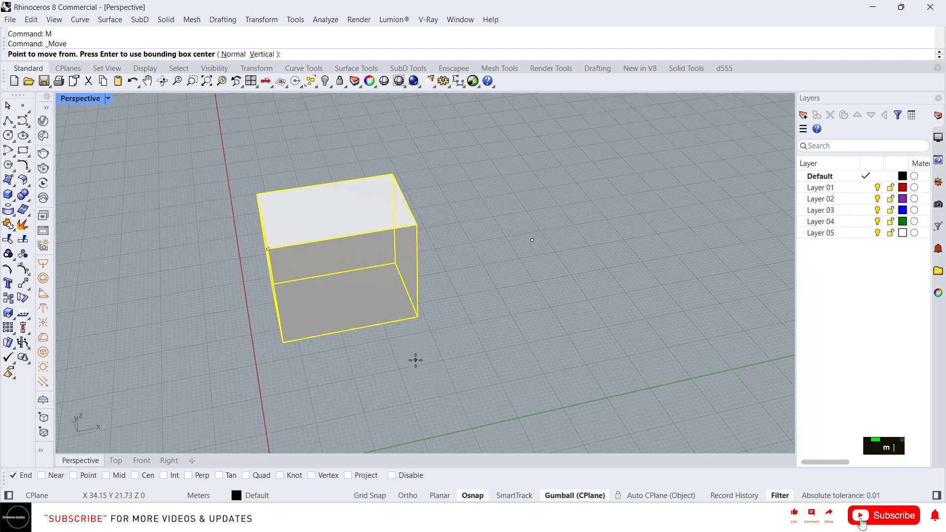
pyautogui.click(418, 316)
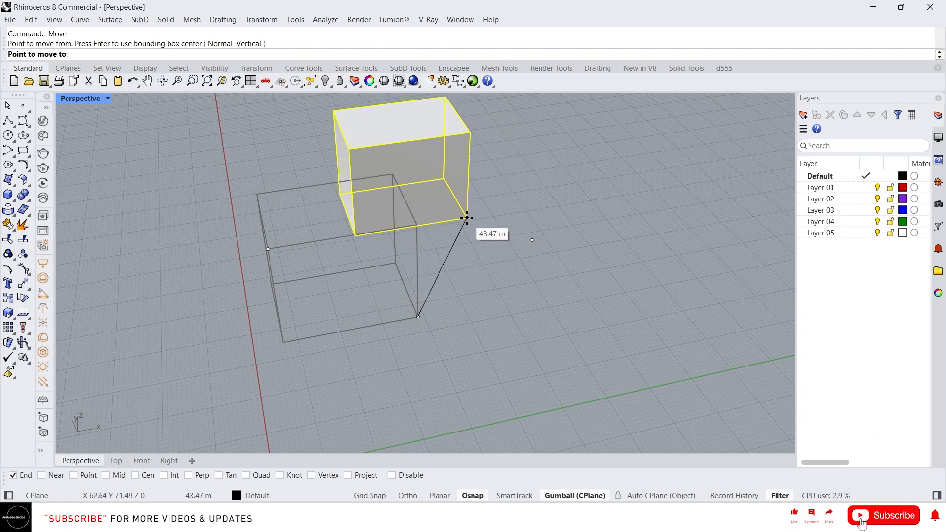
pyautogui.click(467, 217)
pyautogui.scroll(-5, 367, 336)
pyautogui.moveTo(368, 336); pyautogui.dragTo(393, 317, button='right')
pyautogui.click(315, 349)
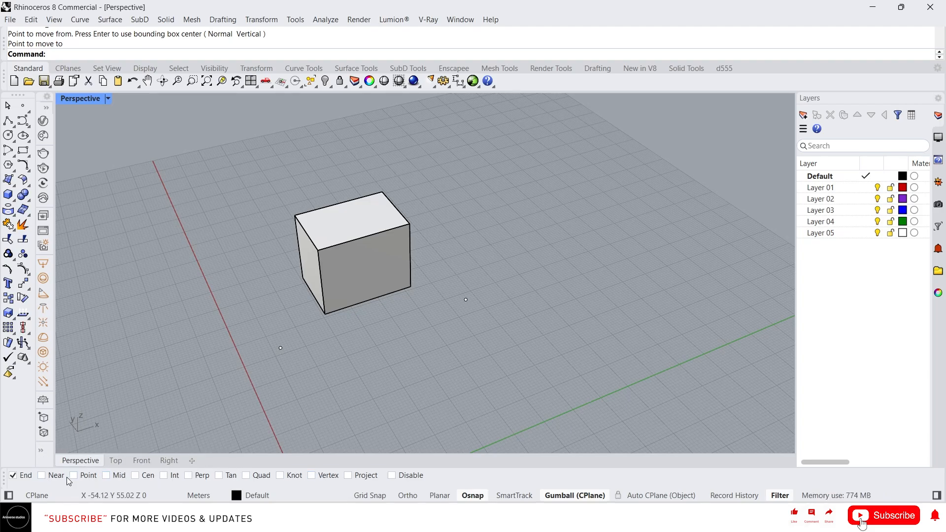
# Step: Enable the Near object snap and place a single point along the box's top front edge, away from its corners and midpoint
pyautogui.click(41, 475)
pyautogui.scroll(3, 349, 254)
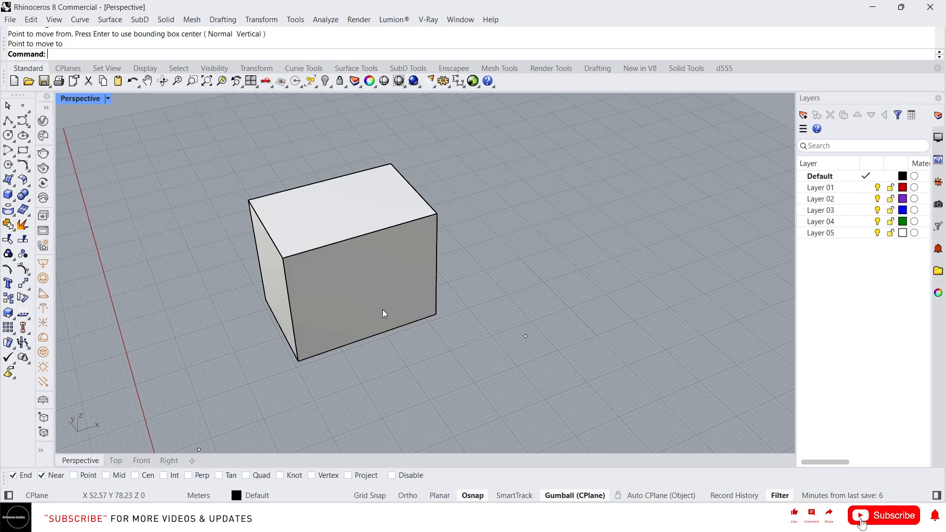
pyautogui.click(23, 109)
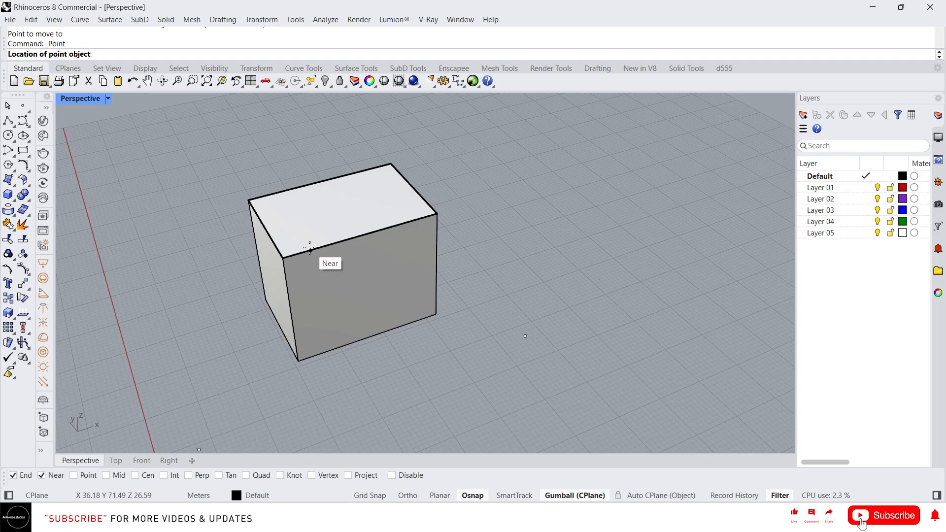
pyautogui.click(42, 475)
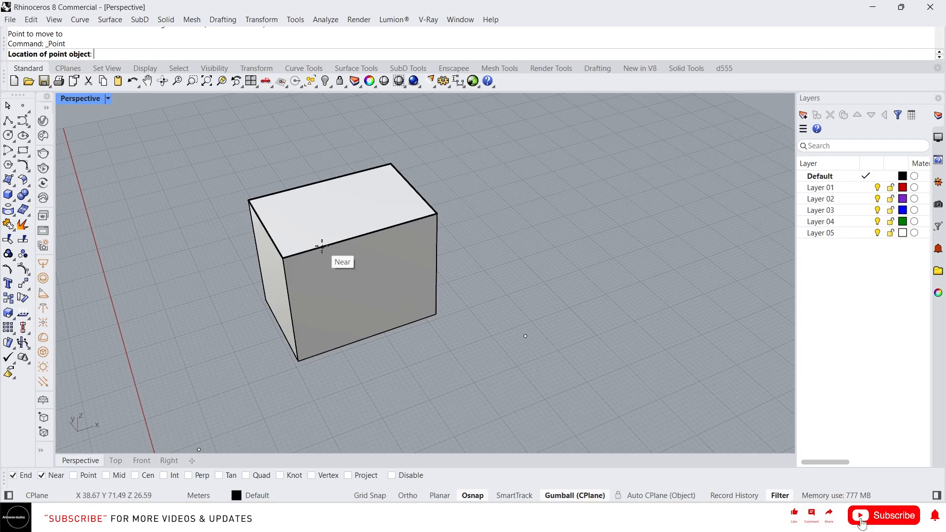
pyautogui.click(402, 223)
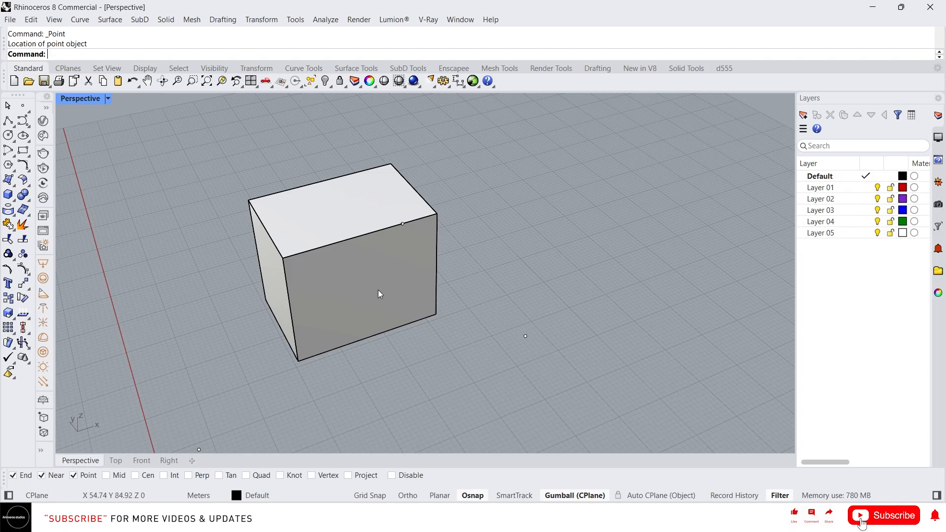
# Step: Move the box about 20 m from its bottom front corner onto the existing point on the construction plane, using the Point snap
pyautogui.scroll(-3, 377, 293)
pyautogui.click(359, 303)
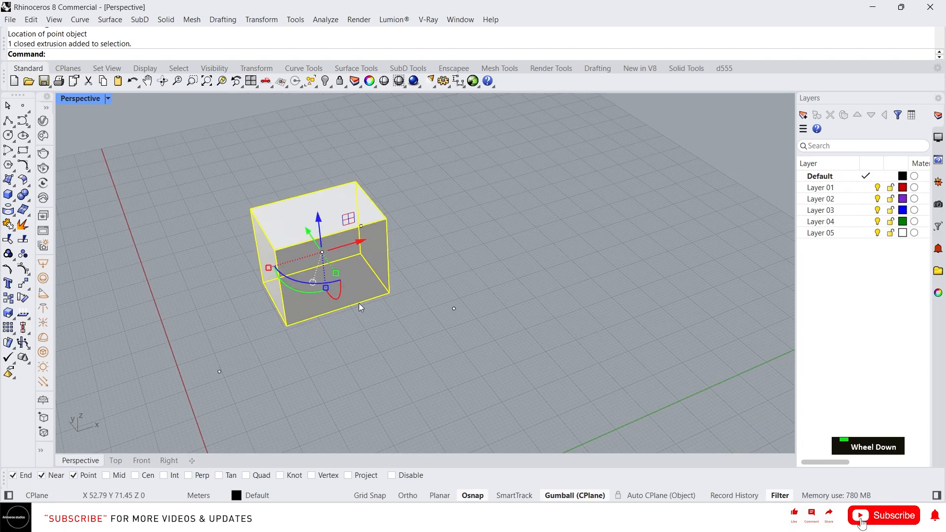
pyautogui.write('m')
pyautogui.press('Return')
pyautogui.click(389, 293)
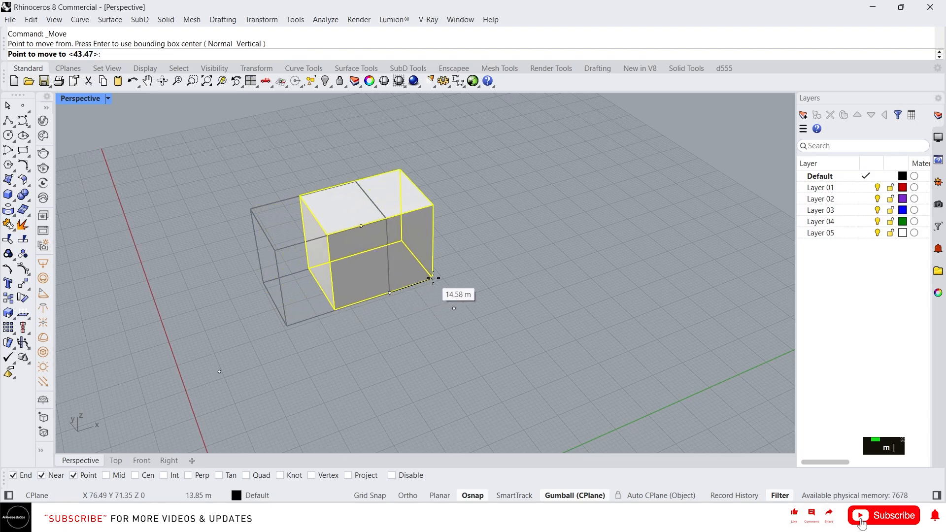
pyautogui.click(453, 308)
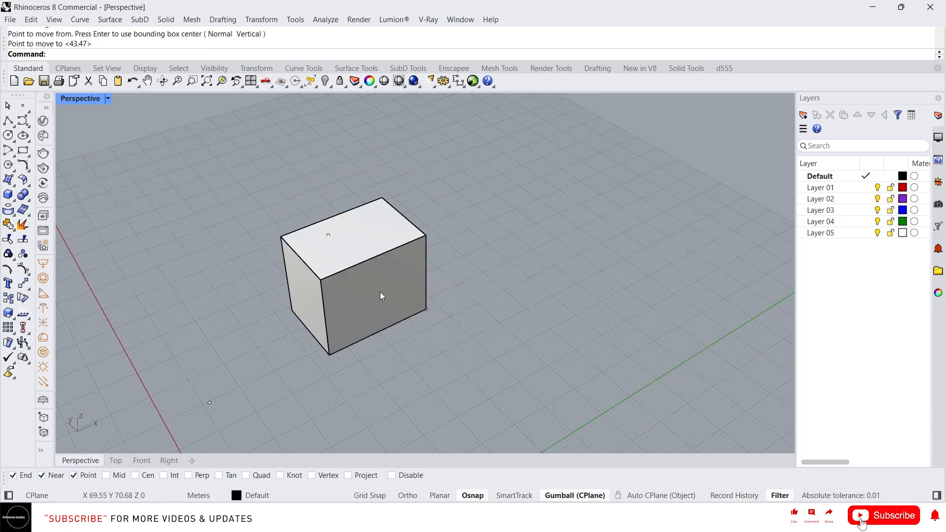
# Step: Enable the Mid snap and draw a polyline on the box's front face from the top edge's midpoint to the bottom edge's midpoint
pyautogui.click(114, 479)
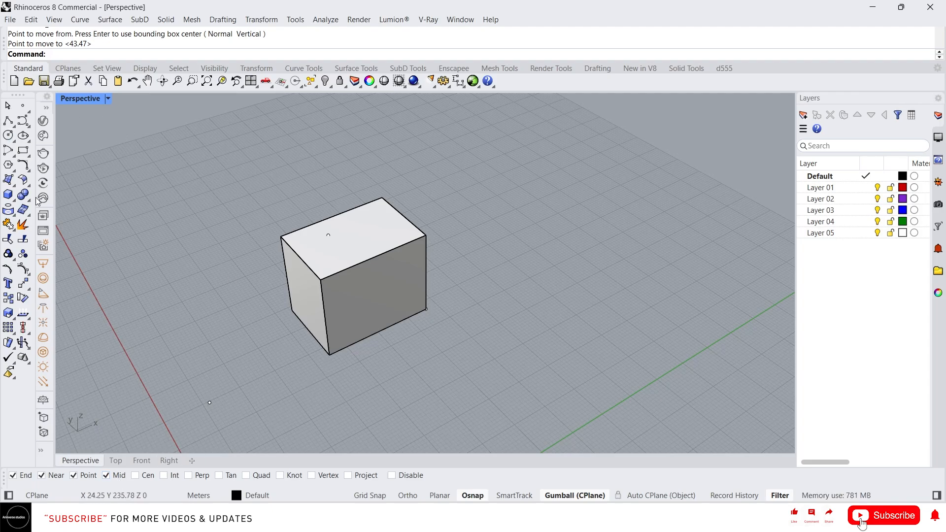
pyautogui.click(8, 121)
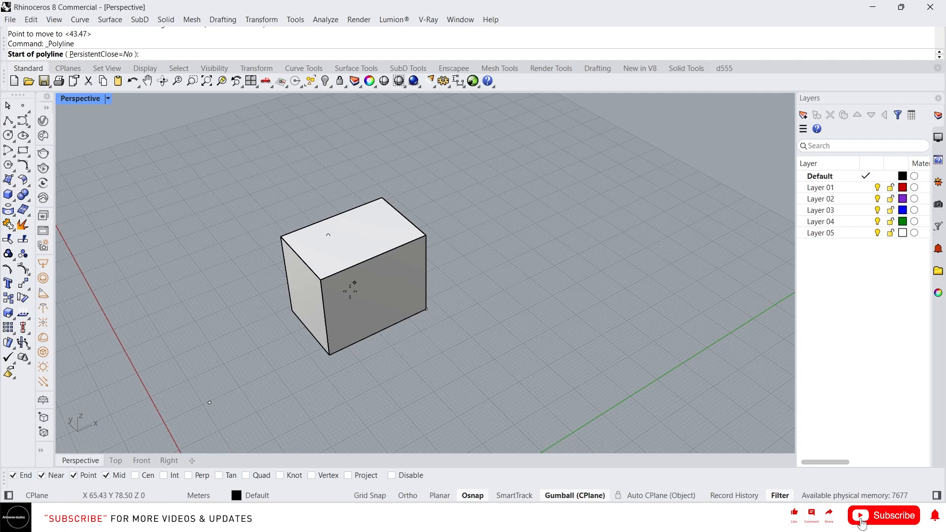
pyautogui.scroll(2, 374, 264)
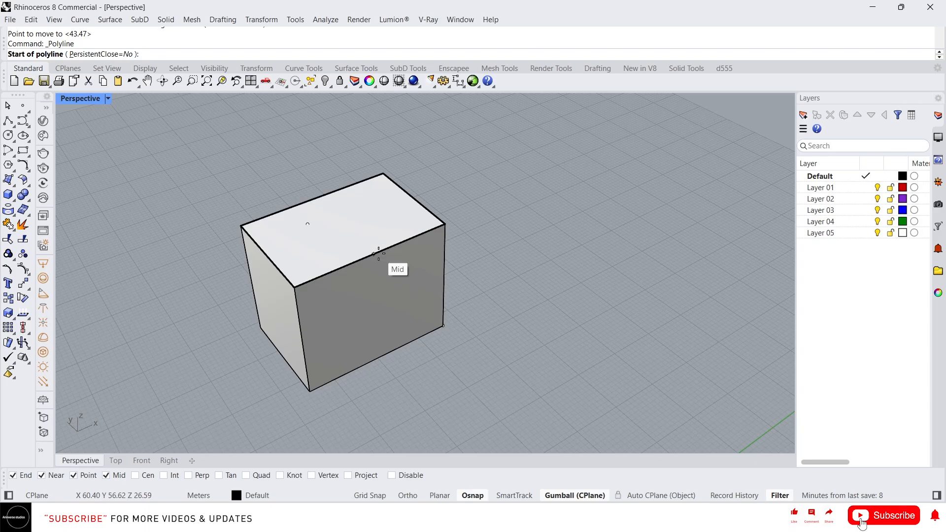
pyautogui.scroll(2, 379, 252)
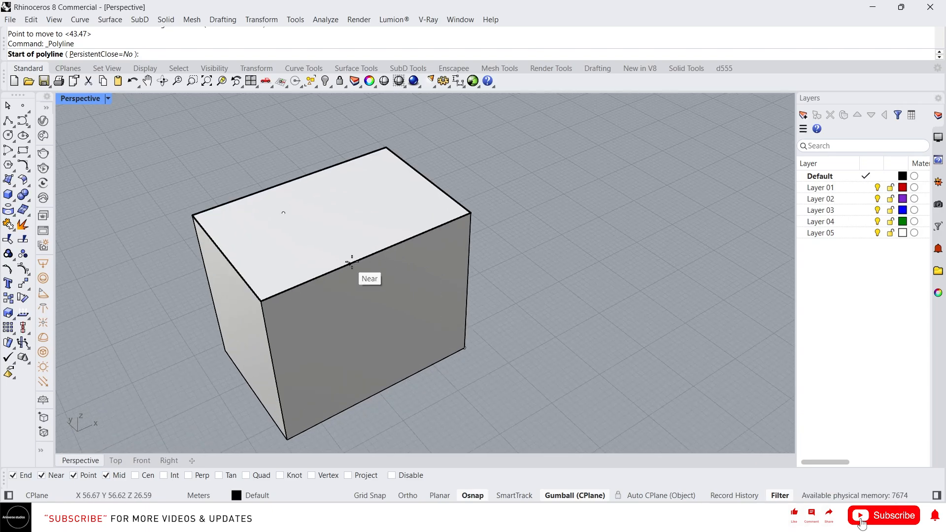
pyautogui.click(374, 255)
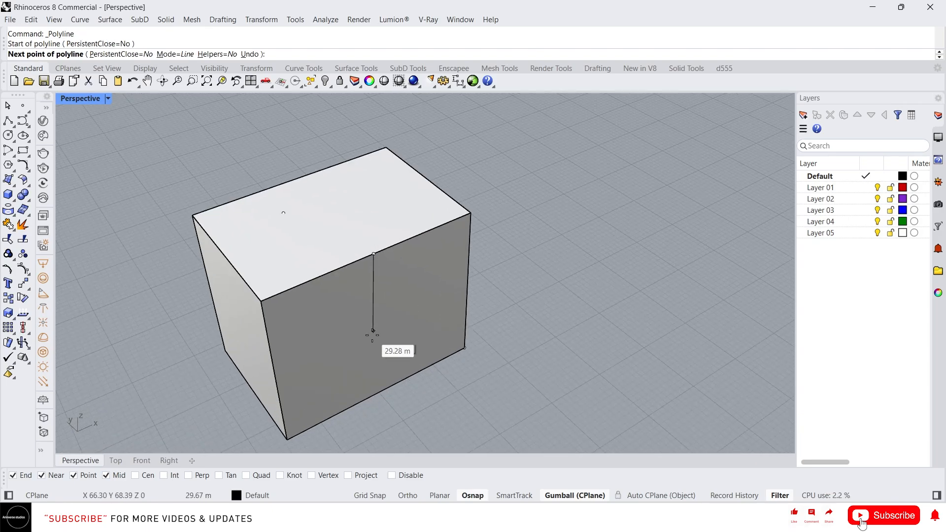
pyautogui.click(379, 393)
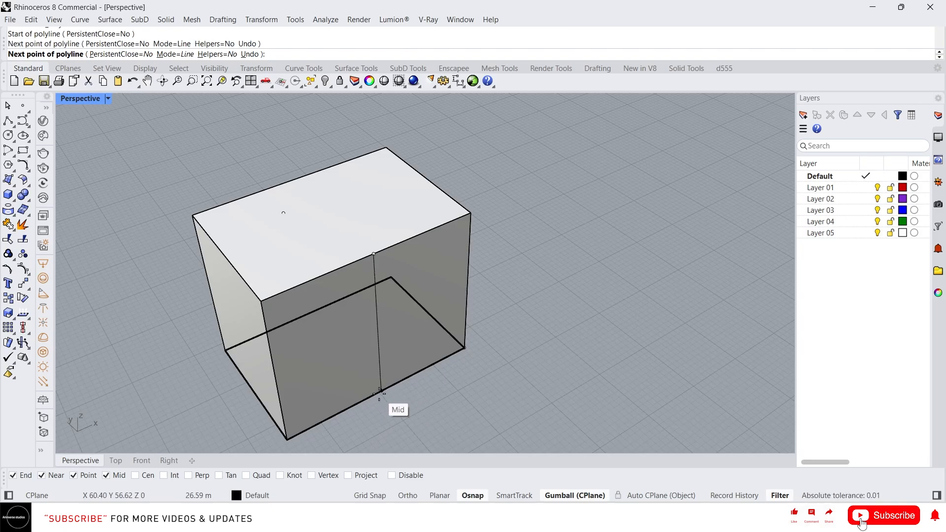
pyautogui.rightClick(430, 331)
# Step: Examine the midpoint line on the box's front face from several angles, with the line highlighted
pyautogui.moveTo(432, 332); pyautogui.dragTo(261, 241, button='right')
pyautogui.scroll(-6, 261, 242)
pyautogui.moveTo(463, 406); pyautogui.dragTo(566, 436, button='right')
pyautogui.scroll(-1, 413, 341)
pyautogui.scroll(5, 430, 319)
pyautogui.click(430, 322)
pyautogui.moveTo(430, 320); pyautogui.dragTo(445, 209, button='right')
pyautogui.click(599, 268)
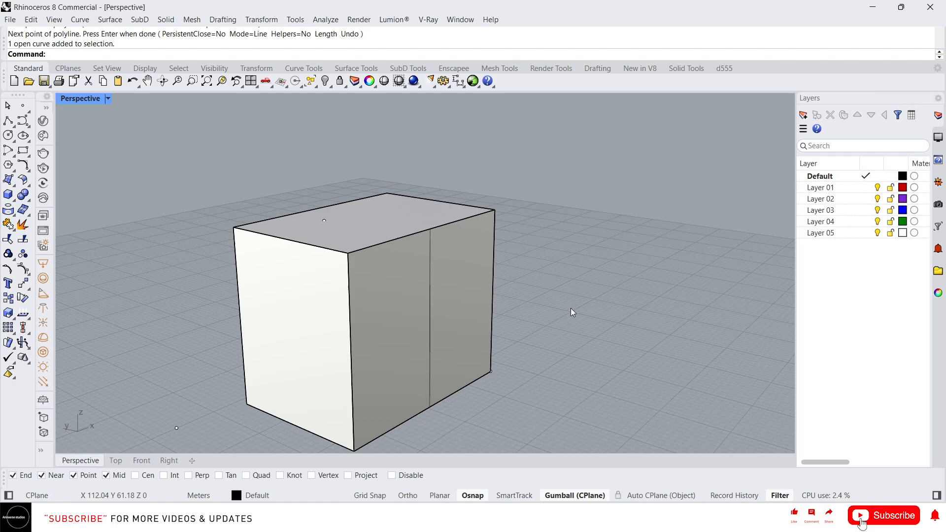
# Step: Enable the Cen object snap and draw a circle on the construction plane beside the box
pyautogui.click(148, 476)
pyautogui.scroll(-3, 208, 318)
pyautogui.moveTo(209, 318); pyautogui.dragTo(231, 371, button='right')
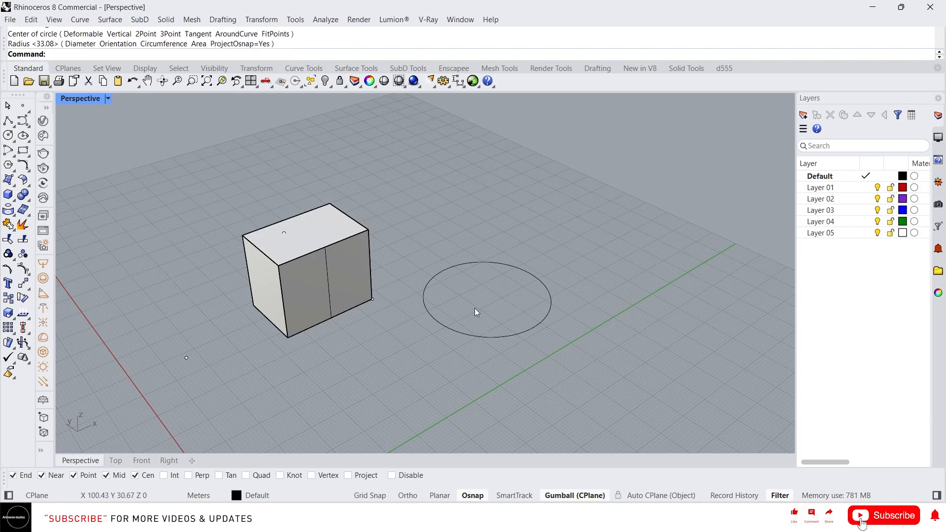
# Step: Try placing a point on the circle's outline with the Near snap, and undo it
pyautogui.click(23, 105)
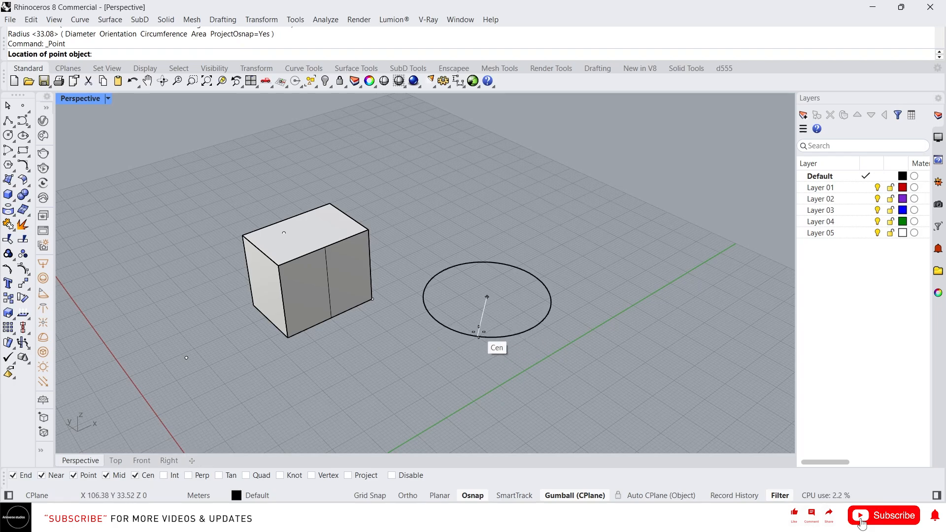
pyautogui.scroll(3, 499, 335)
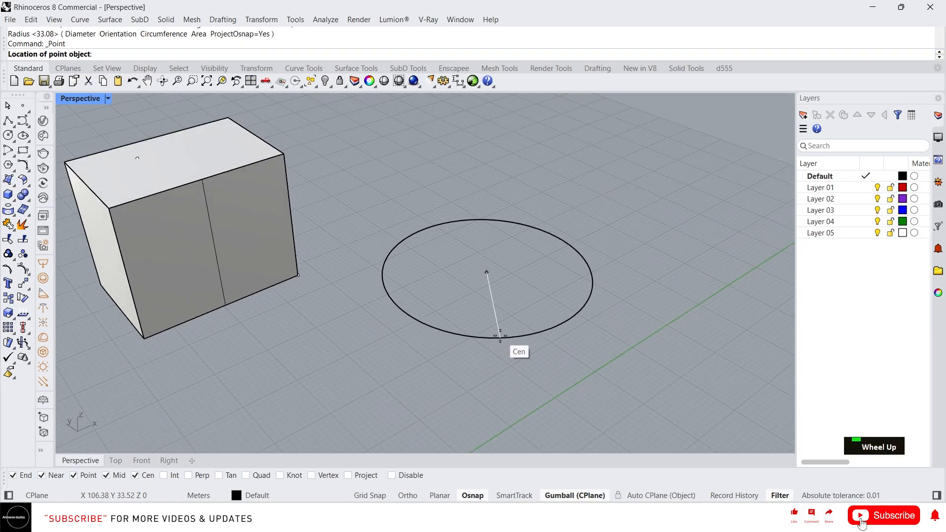
pyautogui.click(451, 333)
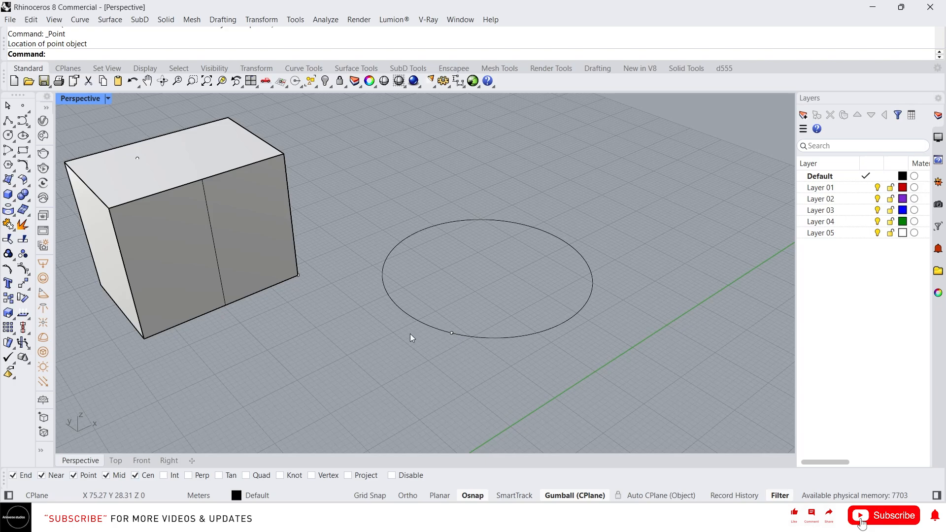
pyautogui.hotkey('ctrl', 'z')
# Step: Place a single point at the circle's centre using the Cen snap, and check its position against the circle
pyautogui.rightClick(470, 326)
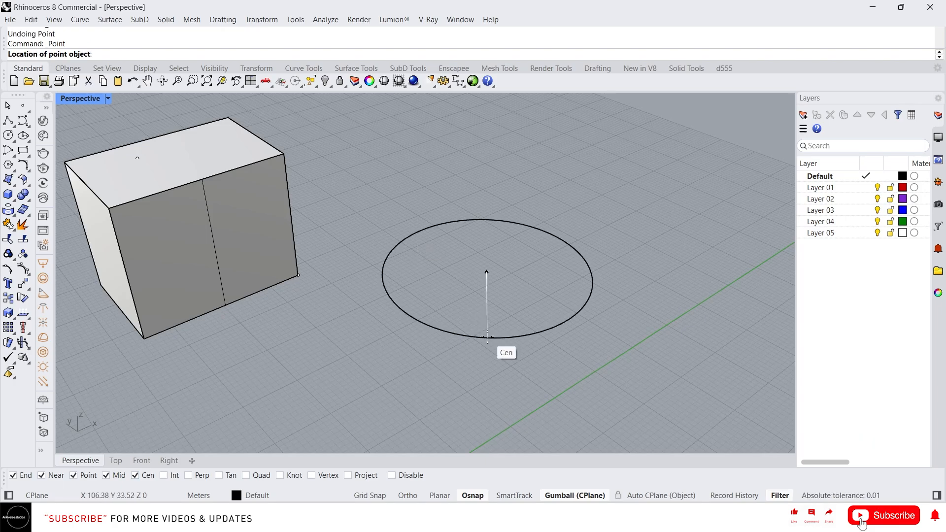
pyautogui.click(487, 337)
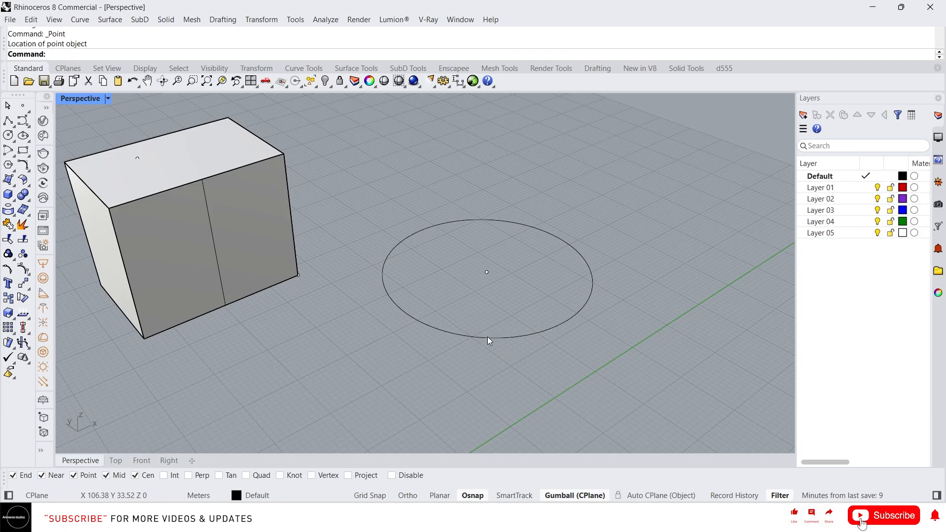
pyautogui.click(502, 337)
pyautogui.moveTo(475, 288); pyautogui.dragTo(483, 268, button='right')
pyautogui.click(431, 244)
pyautogui.moveTo(424, 243); pyautogui.dragTo(543, 290)
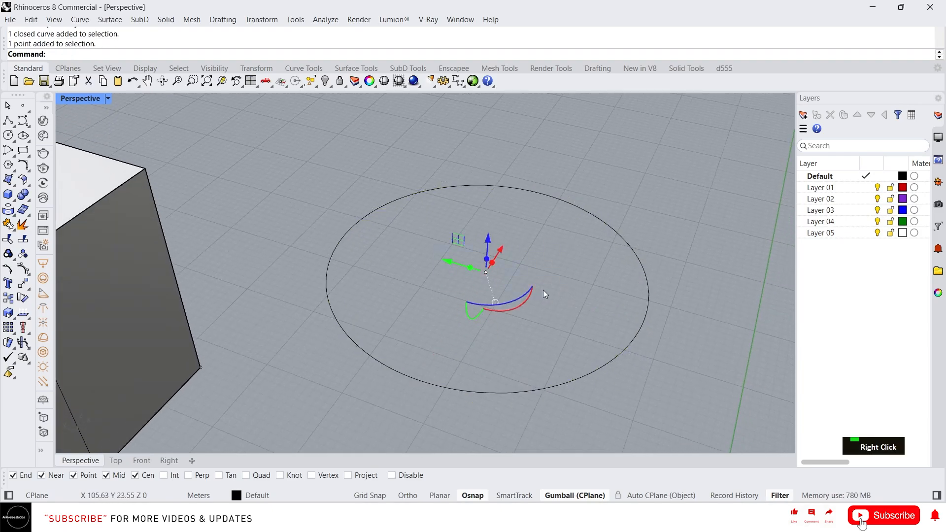
pyautogui.scroll(-6, 443, 296)
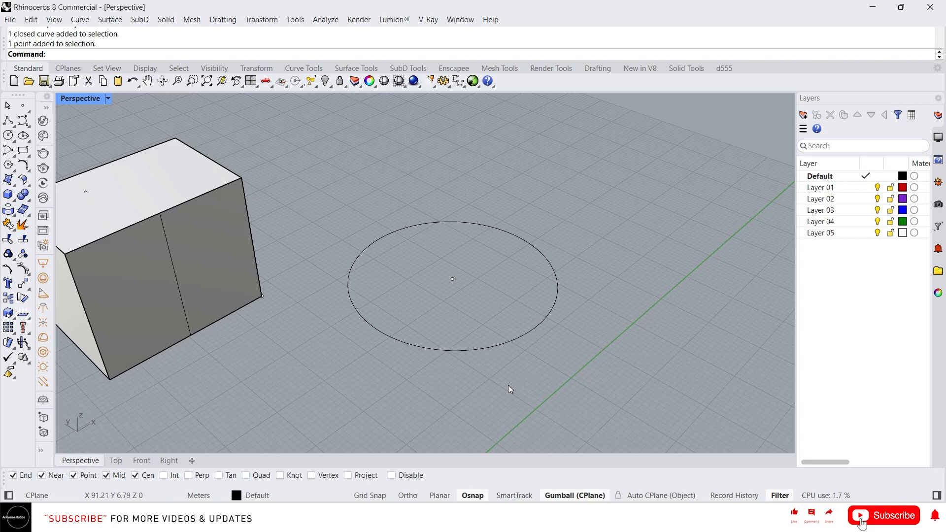
pyautogui.scroll(-2, 509, 389)
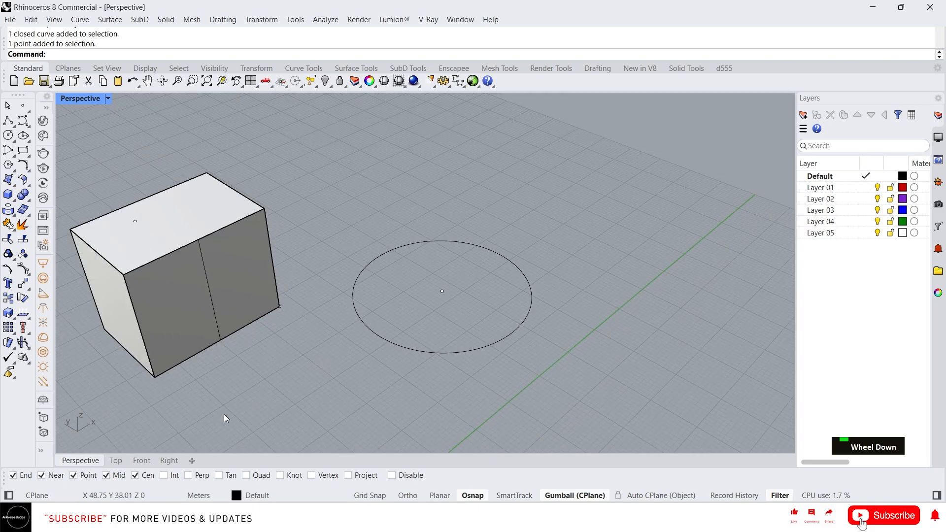
# Step: Enable the Int, Perp, Quad, Knot and Tan object snaps
pyautogui.click(171, 478)
pyautogui.click(202, 475)
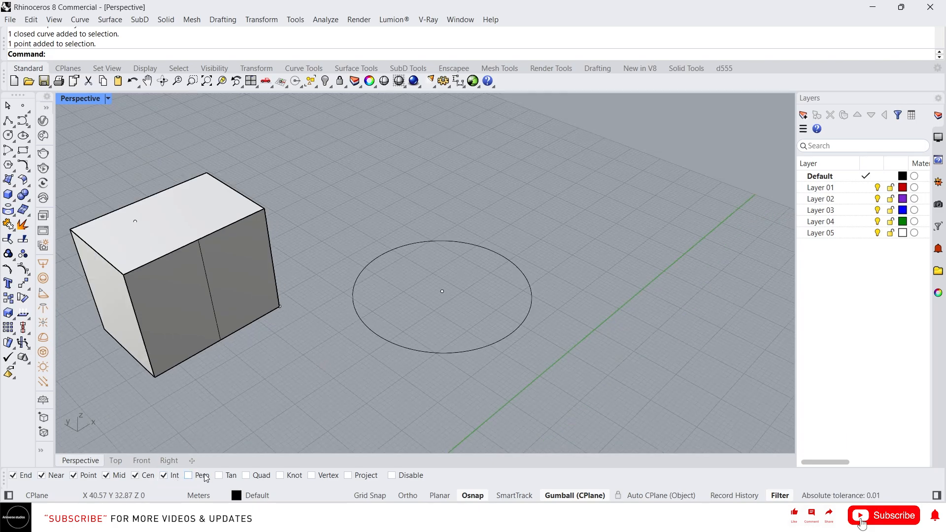
pyautogui.click(261, 477)
pyautogui.click(293, 477)
pyautogui.click(218, 475)
# Step: Draw a line about 32 m long across the box's front face, between its vertical edges, ending with the Perp snap
pyautogui.click(7, 120)
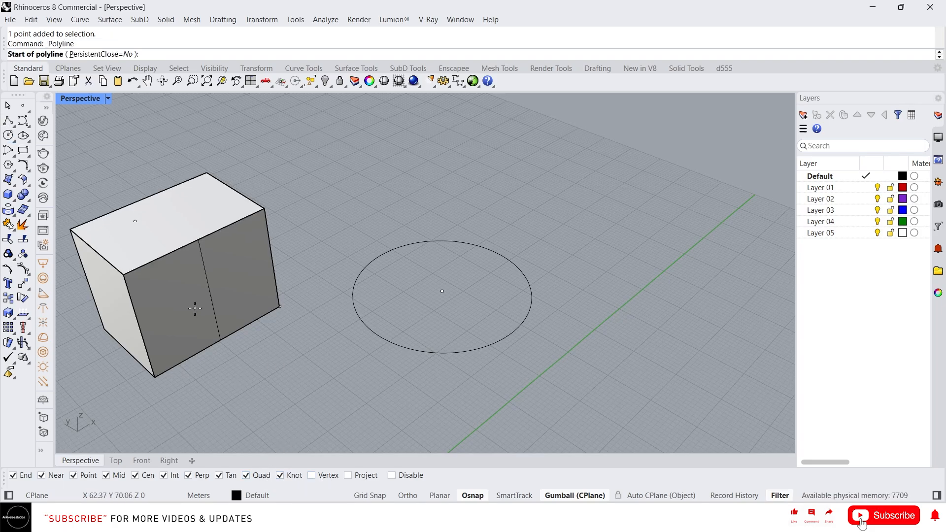
pyautogui.scroll(2, 109, 330)
pyautogui.click(139, 325)
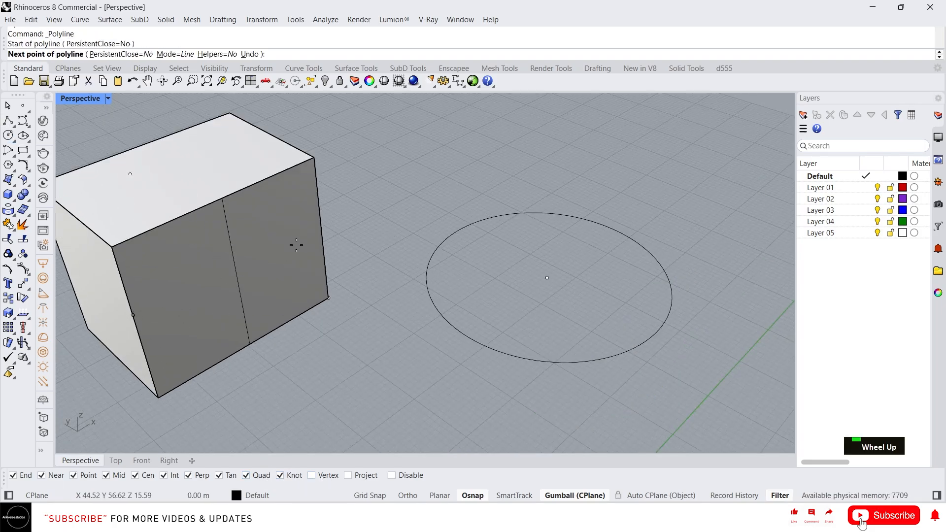
pyautogui.click(323, 224)
pyautogui.press('space')
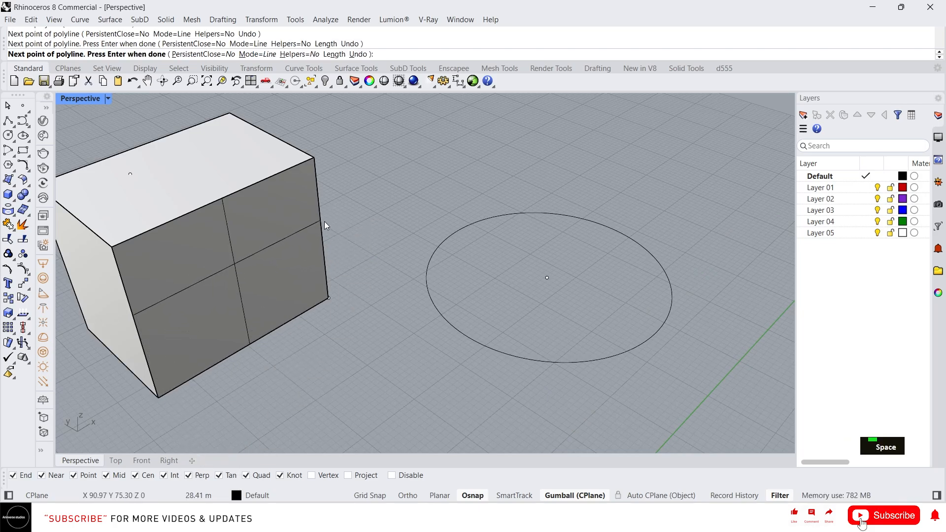
# Step: Place a single point where the two lines cross on the box's front face, using the Int snap
pyautogui.click(22, 106)
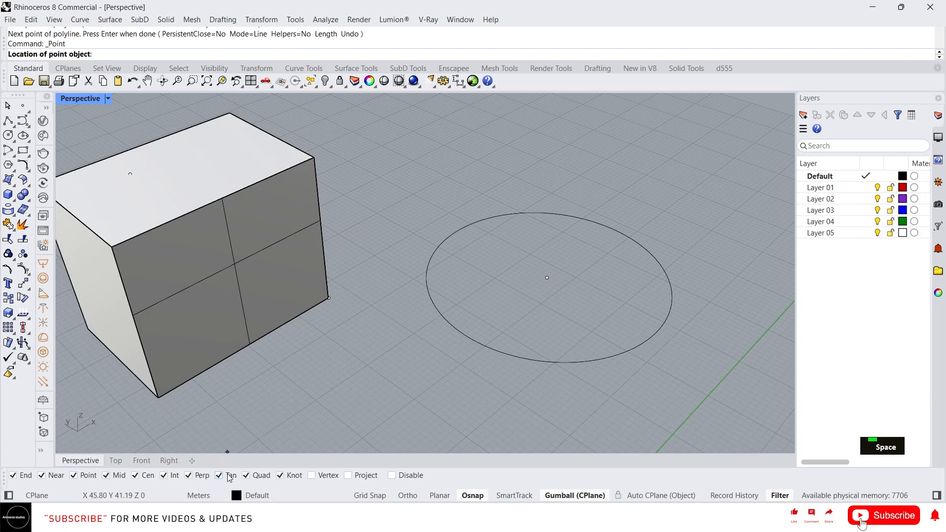
pyautogui.click(234, 265)
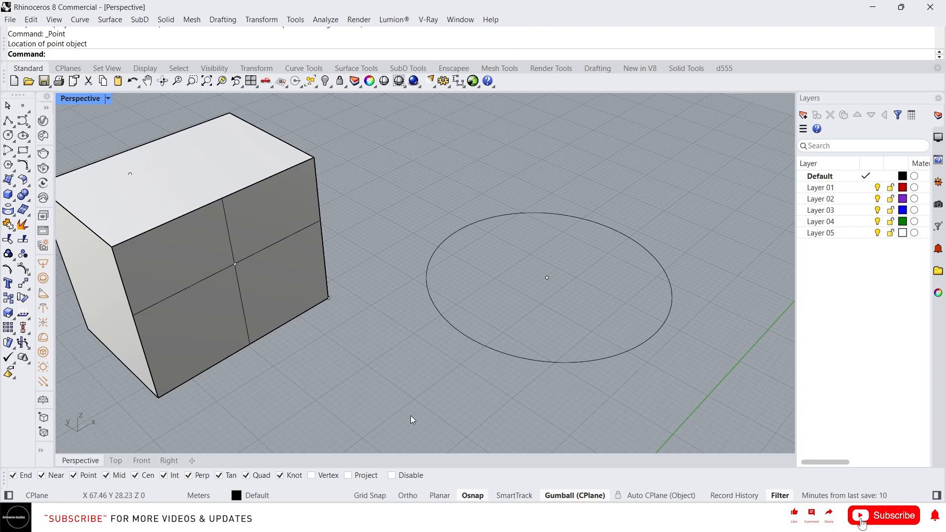
pyautogui.scroll(-3, 325, 310)
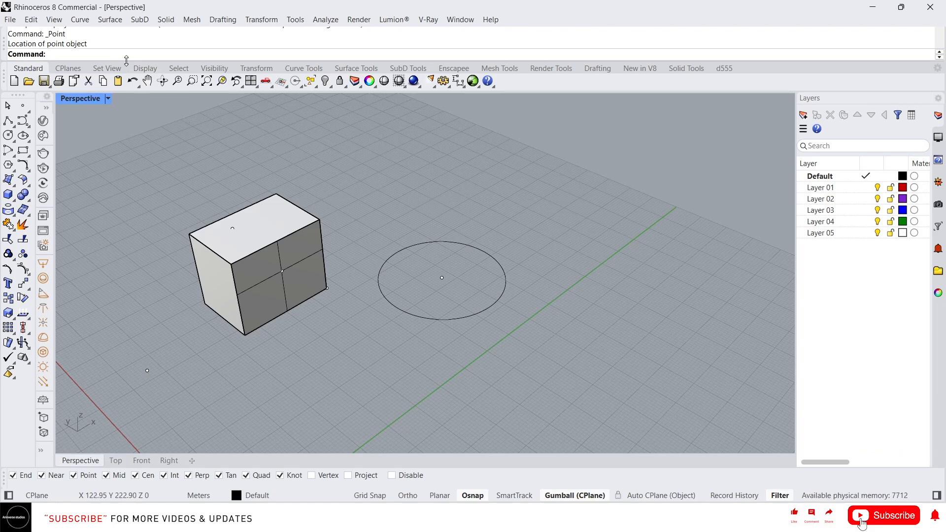
# Step: Create a long, narrow mesh box with 10 faces in each direction on the construction plane behind the circle
pyautogui.write('meshbo')
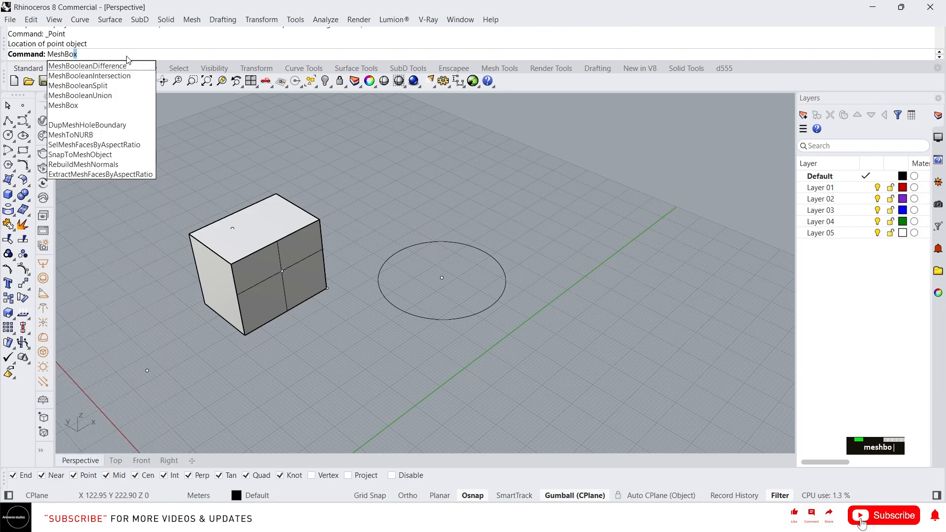
pyautogui.click(90, 105)
pyautogui.click(446, 181)
pyautogui.click(527, 225)
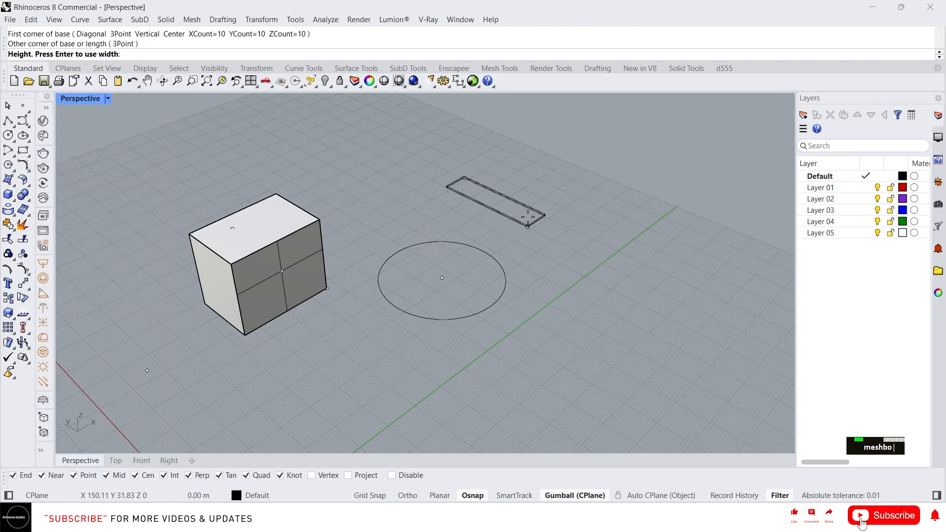
pyautogui.click(531, 208)
# Step: Examine the mesh box up close, first with its mesh faces highlighted and again with it deselected
pyautogui.scroll(2, 531, 206)
pyautogui.scroll(-5, 488, 260)
pyautogui.click(498, 217)
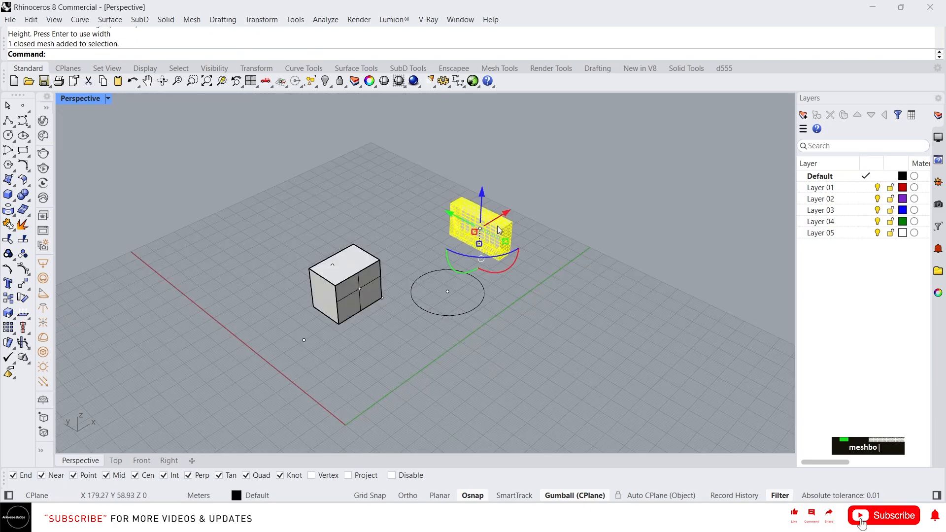
pyautogui.scroll(3, 497, 226)
pyautogui.scroll(3, 477, 224)
pyautogui.press('Escape')
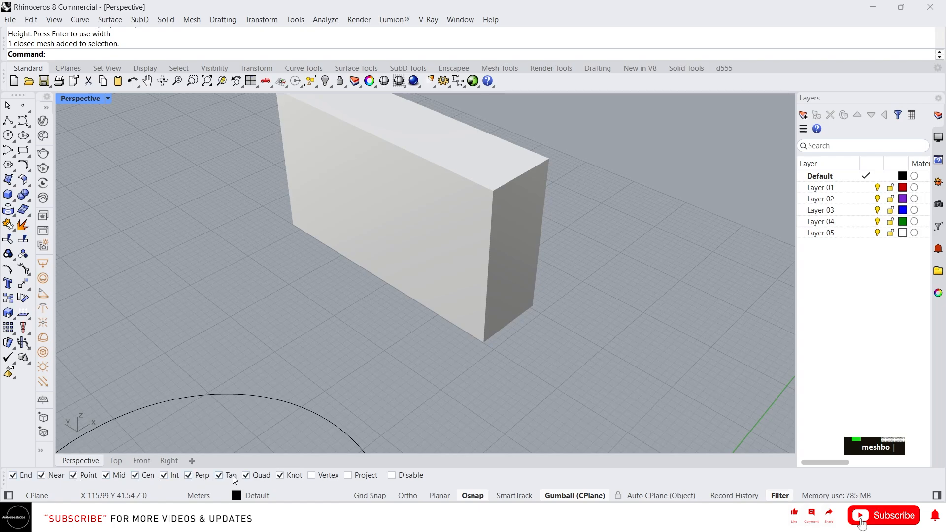
pyautogui.scroll(-1, 356, 380)
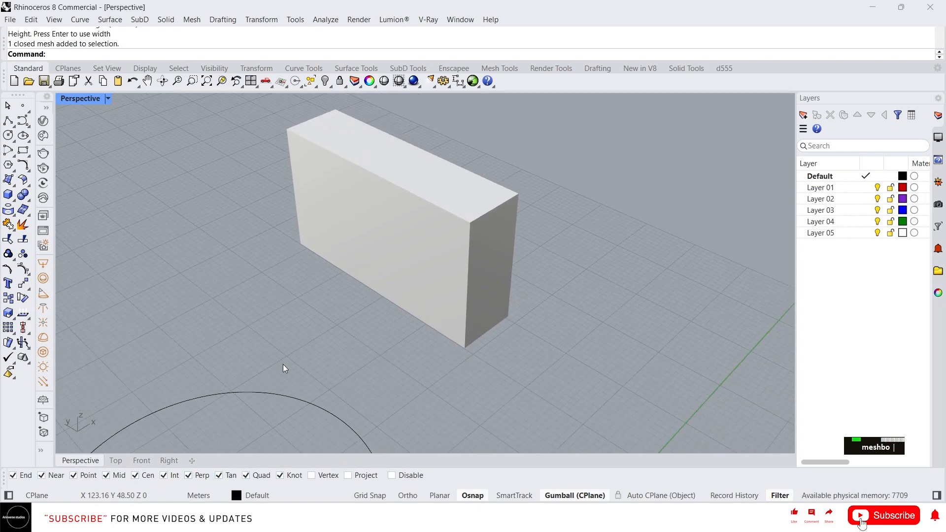
# Step: Turn on the Vertex object snap for placing points on the mesh box
pyautogui.click(22, 107)
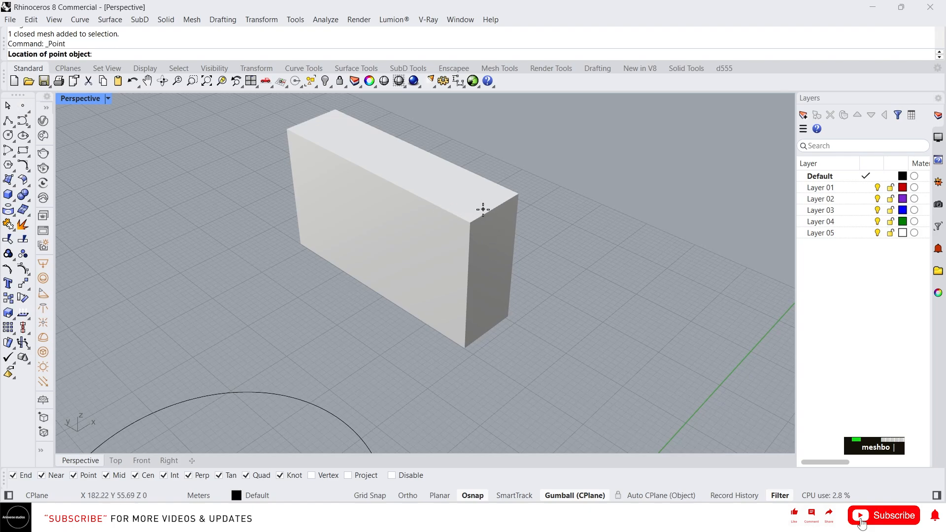
pyautogui.moveTo(486, 282); pyautogui.dragTo(446, 274, button='right')
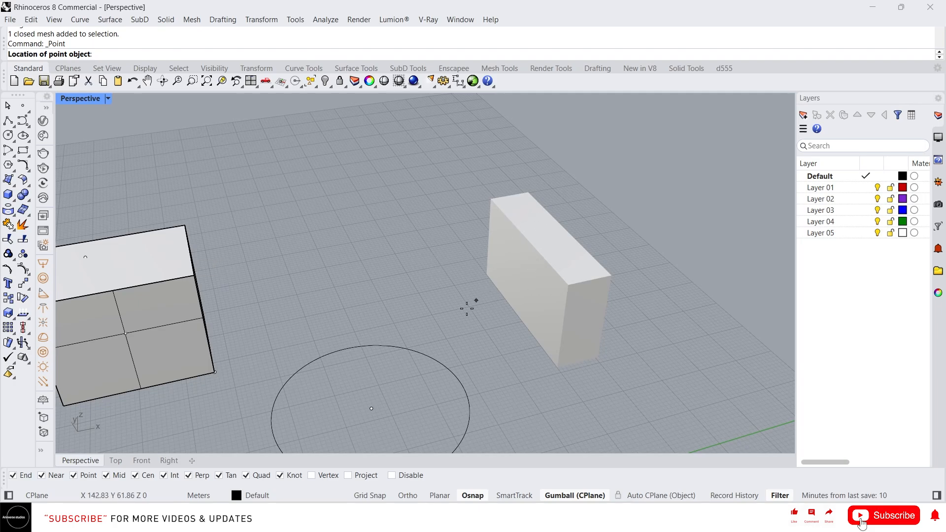
pyautogui.click(320, 476)
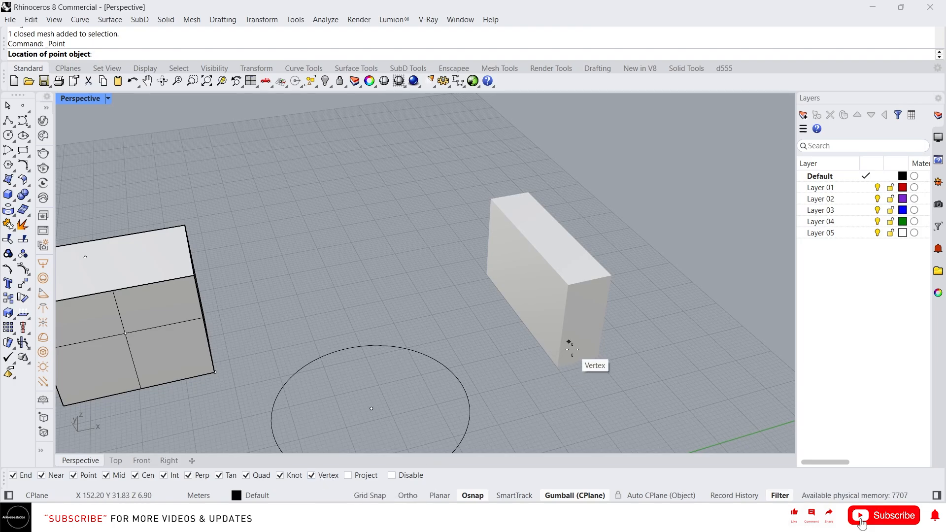
pyautogui.scroll(-2, 560, 319)
pyautogui.scroll(3, 461, 334)
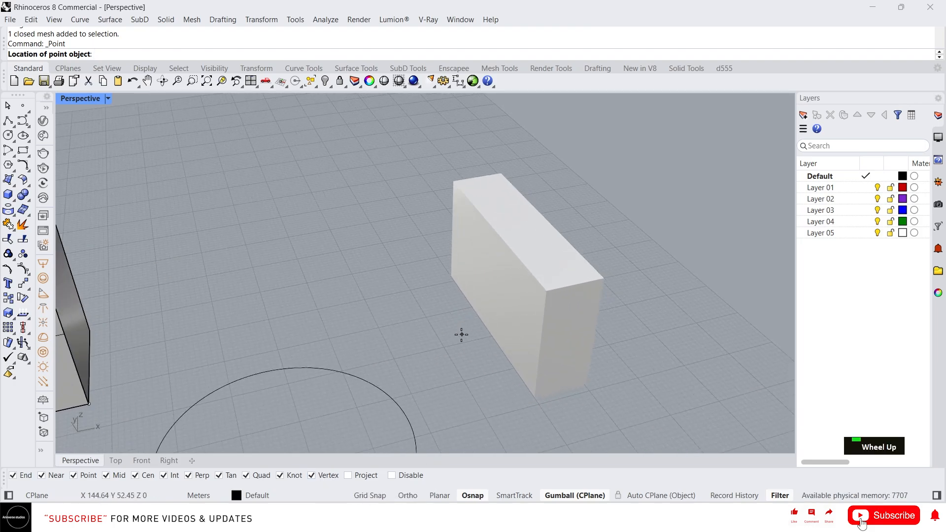
# Step: Select the mesh box to show its mesh faces and place a point on a mesh vertex along its long bottom edge, using the Vertex snap
pyautogui.press('Escape')
pyautogui.click(533, 292)
pyautogui.moveTo(533, 292); pyautogui.dragTo(589, 395, button='right')
pyautogui.scroll(5, 589, 395)
pyautogui.scroll(-3, 513, 359)
pyautogui.moveTo(512, 359); pyautogui.dragTo(476, 383, button='right')
pyautogui.scroll(-3, 422, 439)
pyautogui.scroll(4, 458, 449)
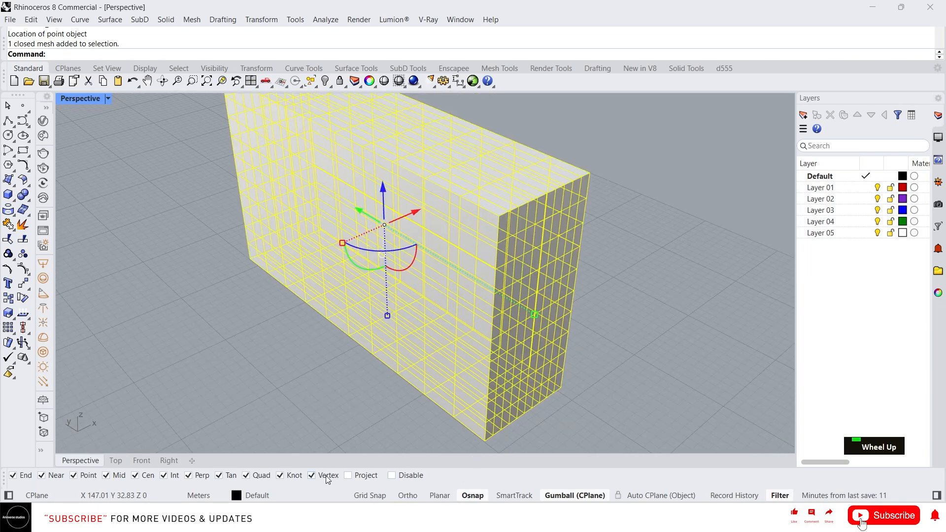
pyautogui.click(324, 476)
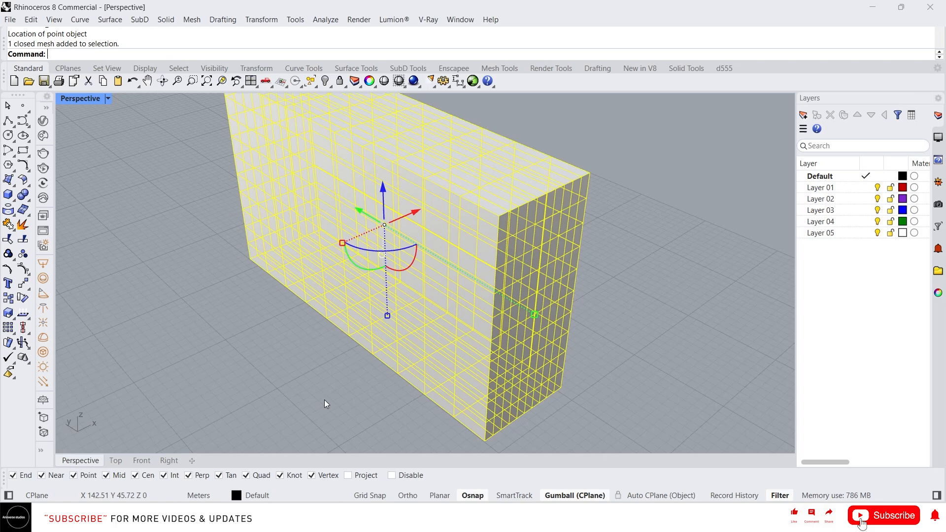
pyautogui.click(23, 105)
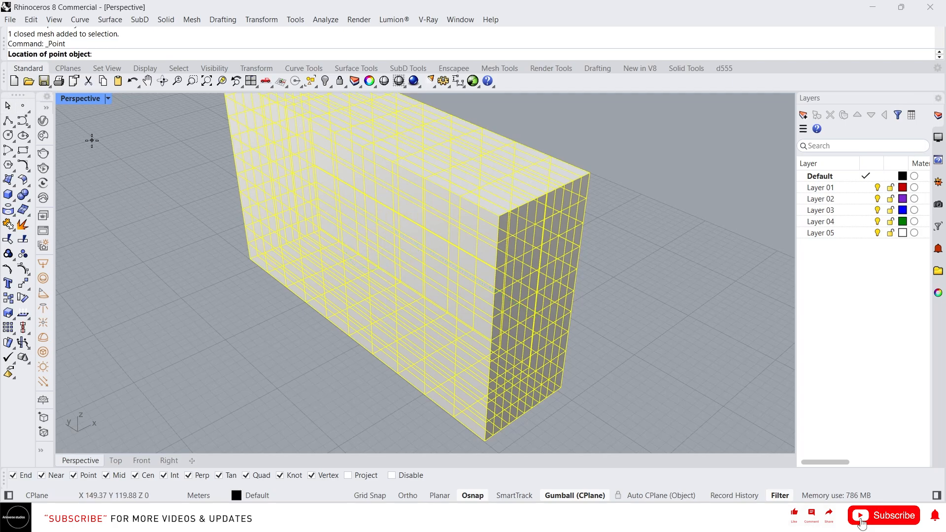
pyautogui.click(408, 372)
pyautogui.scroll(-5, 287, 331)
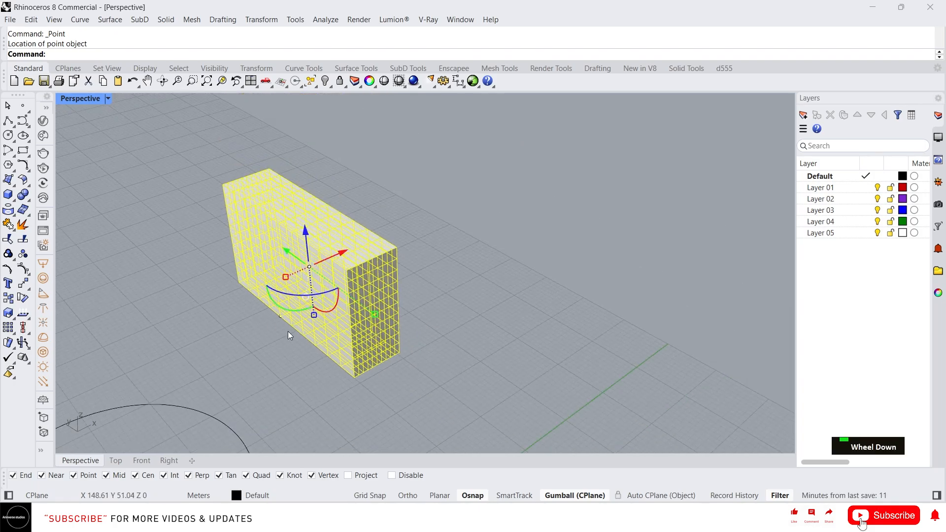
# Step: Place points at the box's nearest bottom corner and on three mesh vertices along its short bottom edge using the Vertex snap, and deselect the box
pyautogui.moveTo(287, 331); pyautogui.dragTo(370, 379, button='right')
pyautogui.scroll(5, 389, 377)
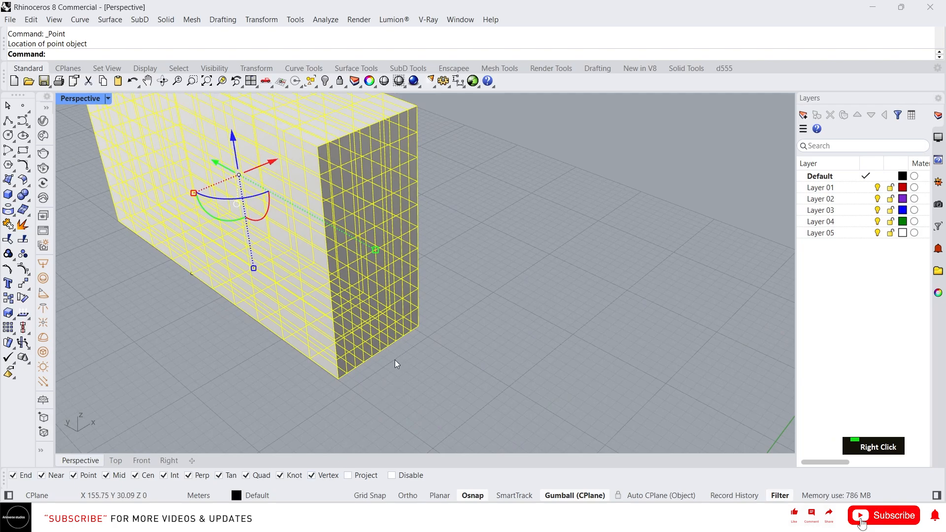
pyautogui.scroll(-3, 315, 268)
pyautogui.scroll(2, 335, 241)
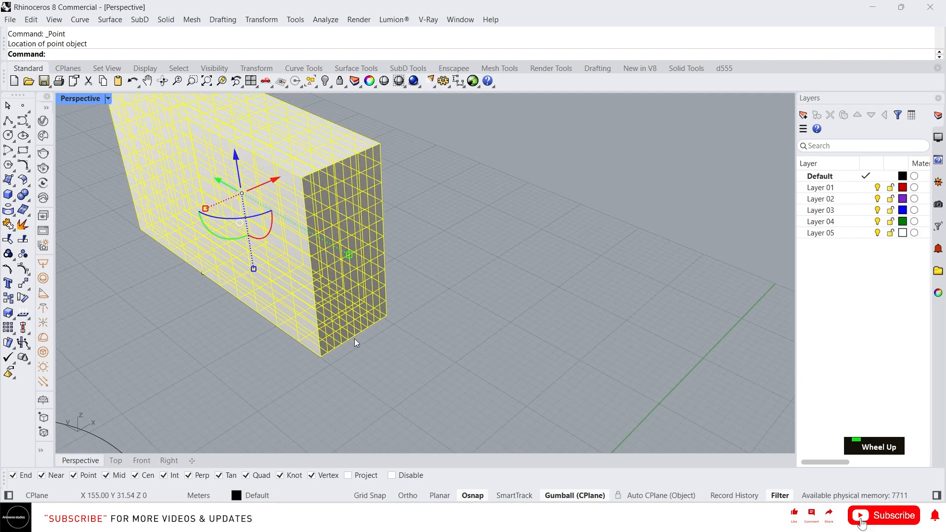
pyautogui.rightClick(323, 365)
pyautogui.click(321, 357)
pyautogui.scroll(5, 389, 321)
pyautogui.rightClick(345, 349)
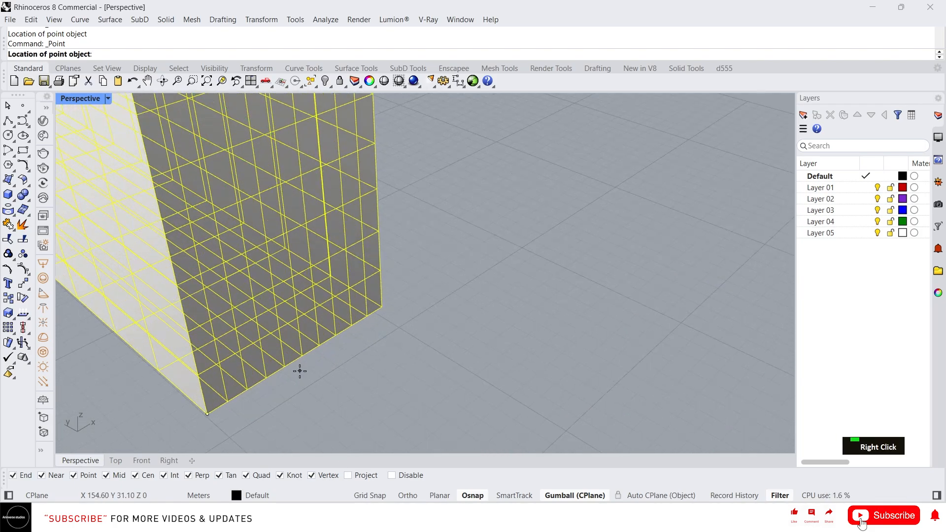
pyautogui.click(285, 367)
pyautogui.rightClick(318, 389)
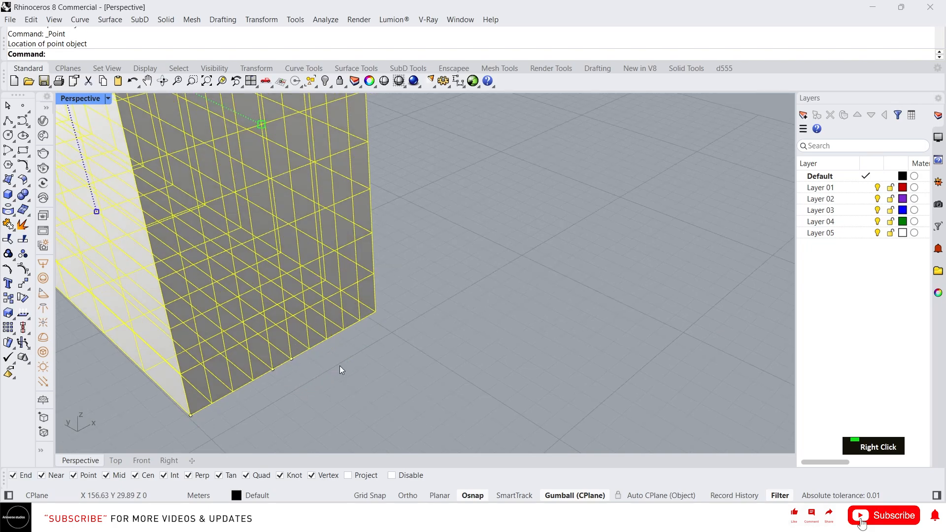
pyautogui.doubleClick(312, 349)
pyautogui.scroll(-5, 382, 362)
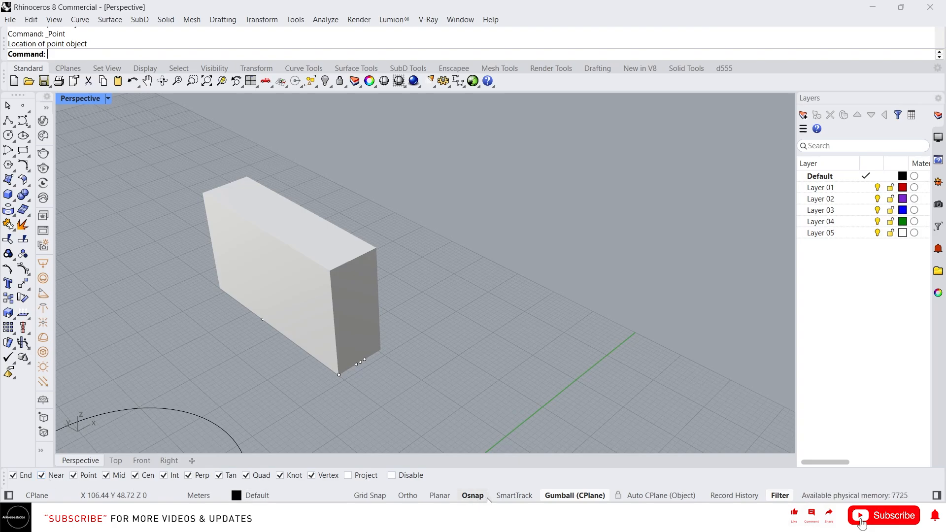
# Step: Disable all object snaps at once and turn them back on
pyautogui.click(402, 478)
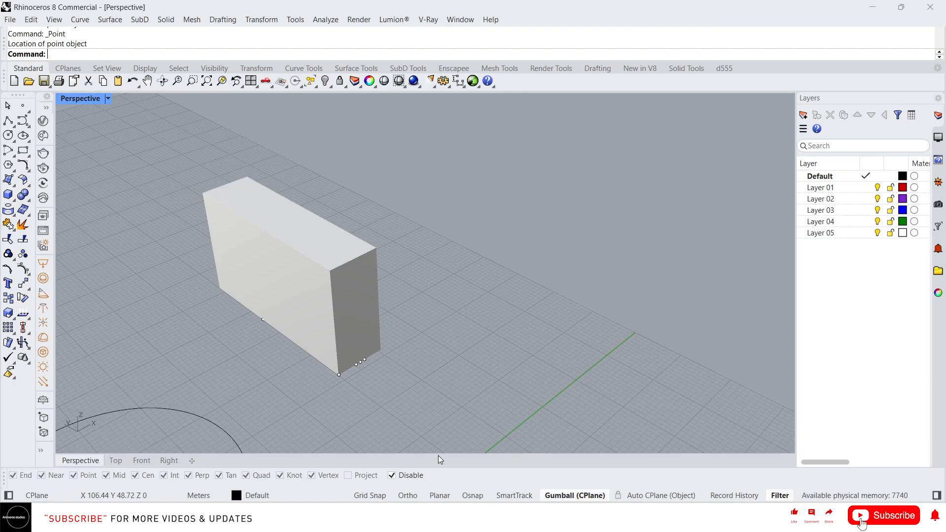
pyautogui.click(403, 478)
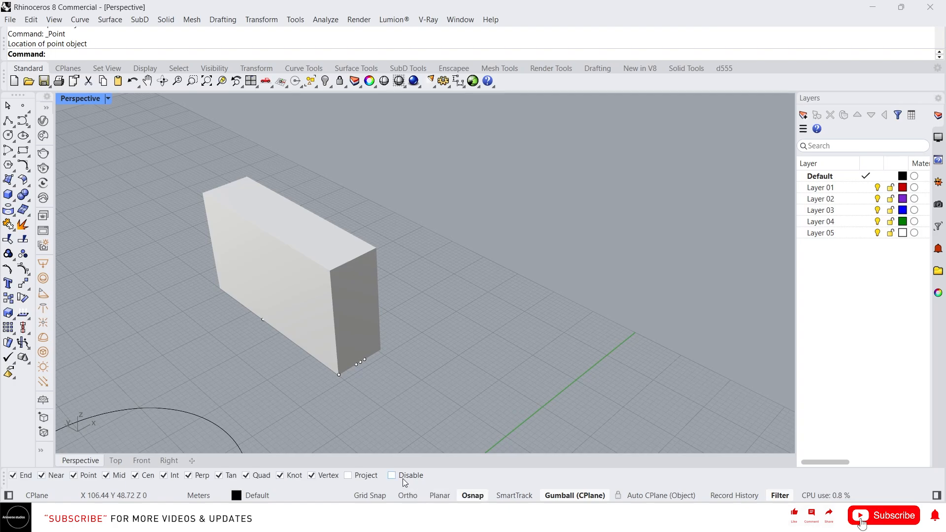